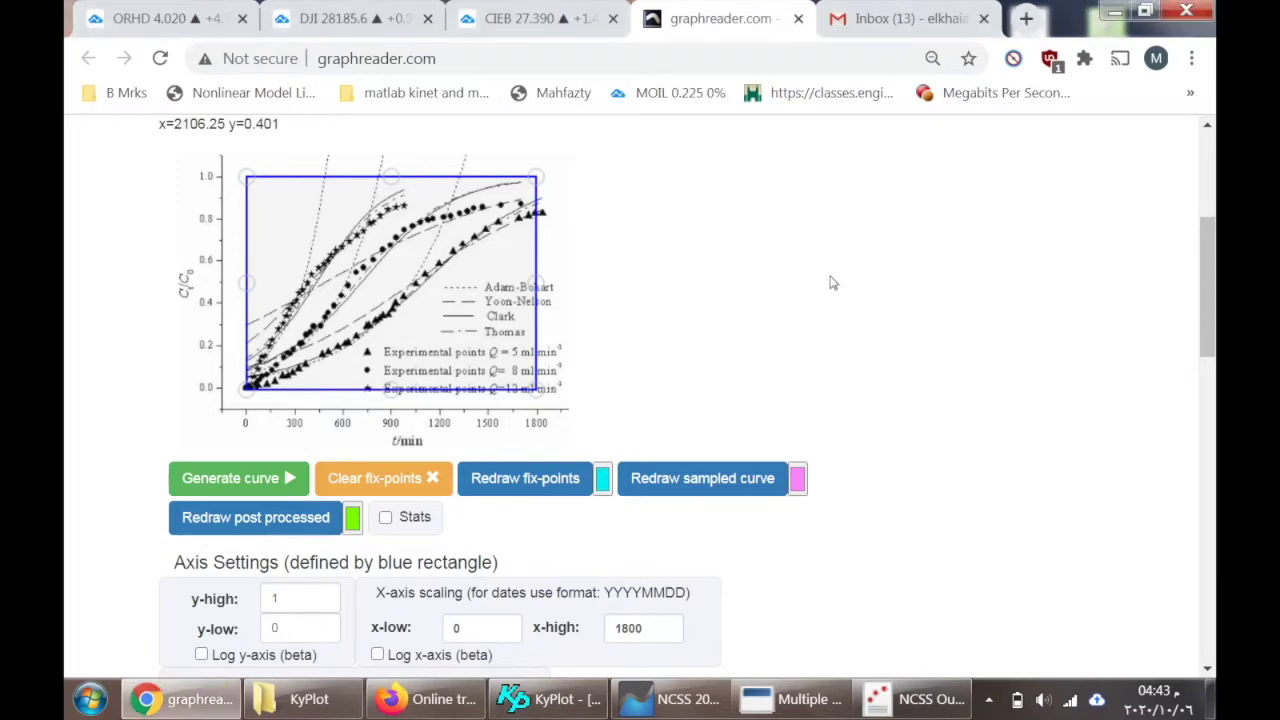
Set the X-axis sampling to number of intervals instead of step size
scroll(831, 281, down, 3)
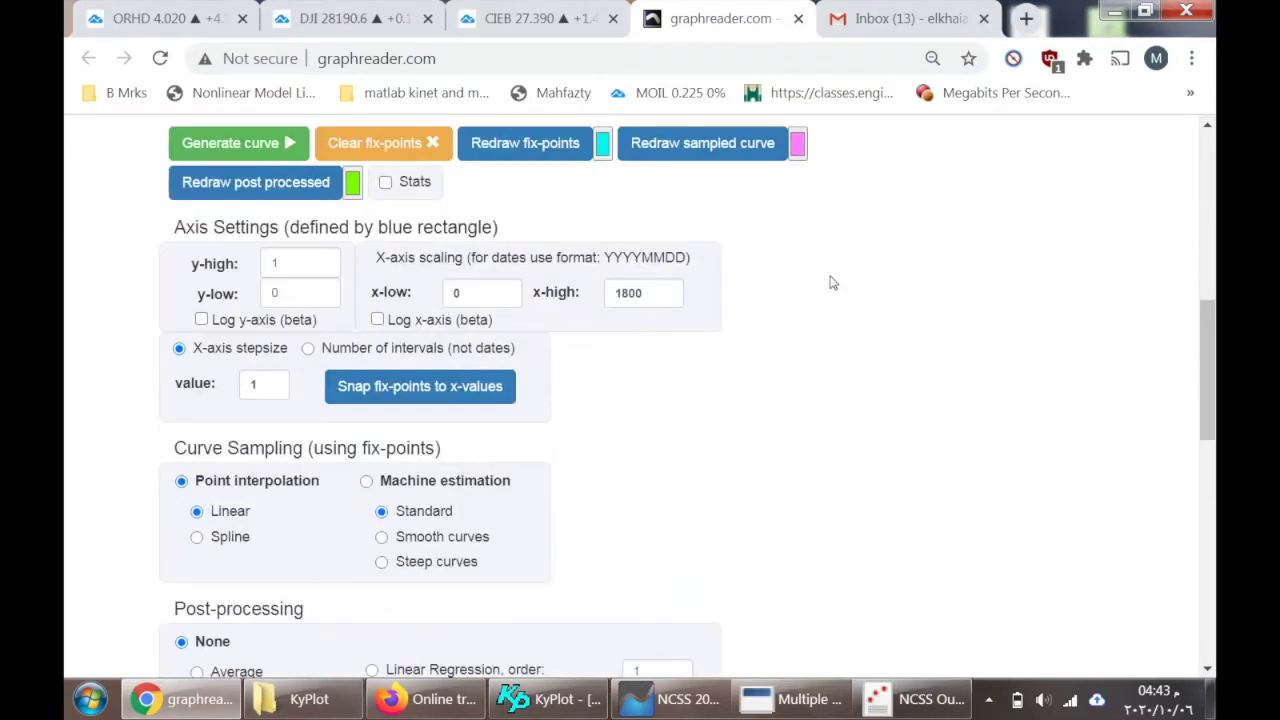
click(307, 352)
Insert fix-points along the triangle-marked Q = 5 ml/min series, from the last data point down to about x = 109, and generate the curve
scroll(896, 334, up, 5)
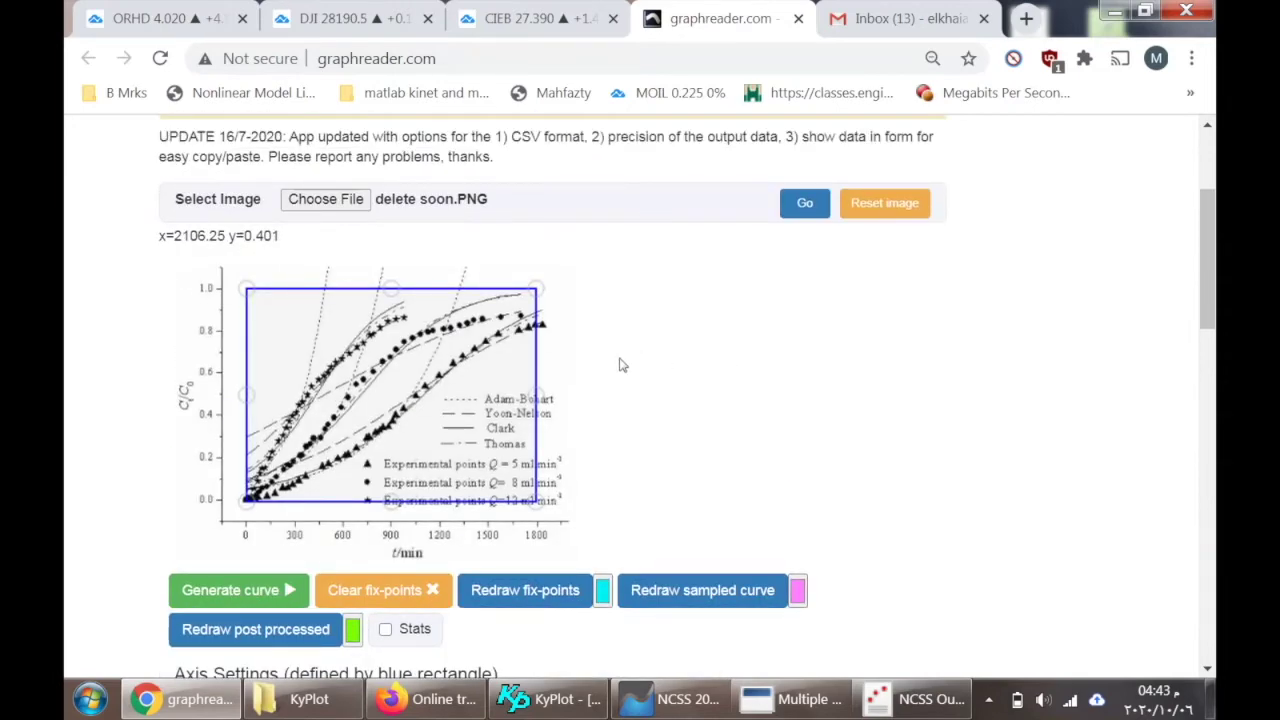
click(541, 327)
click(497, 331)
click(436, 377)
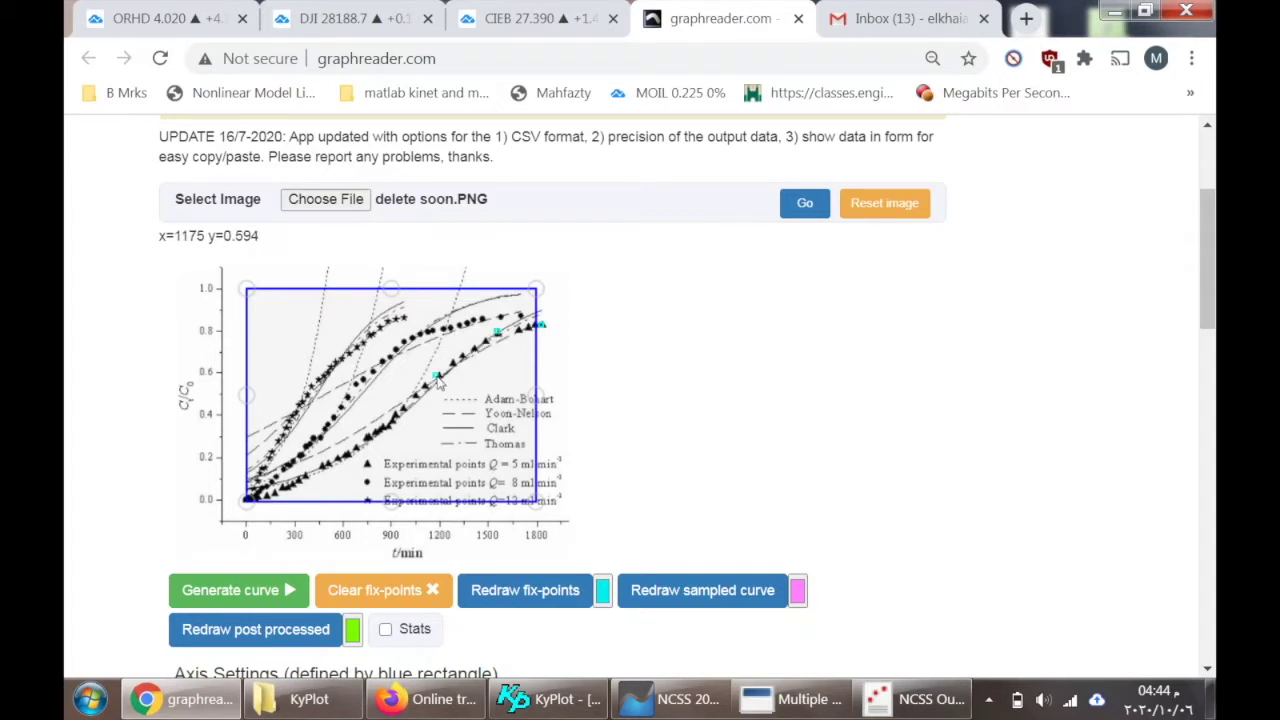
click(377, 431)
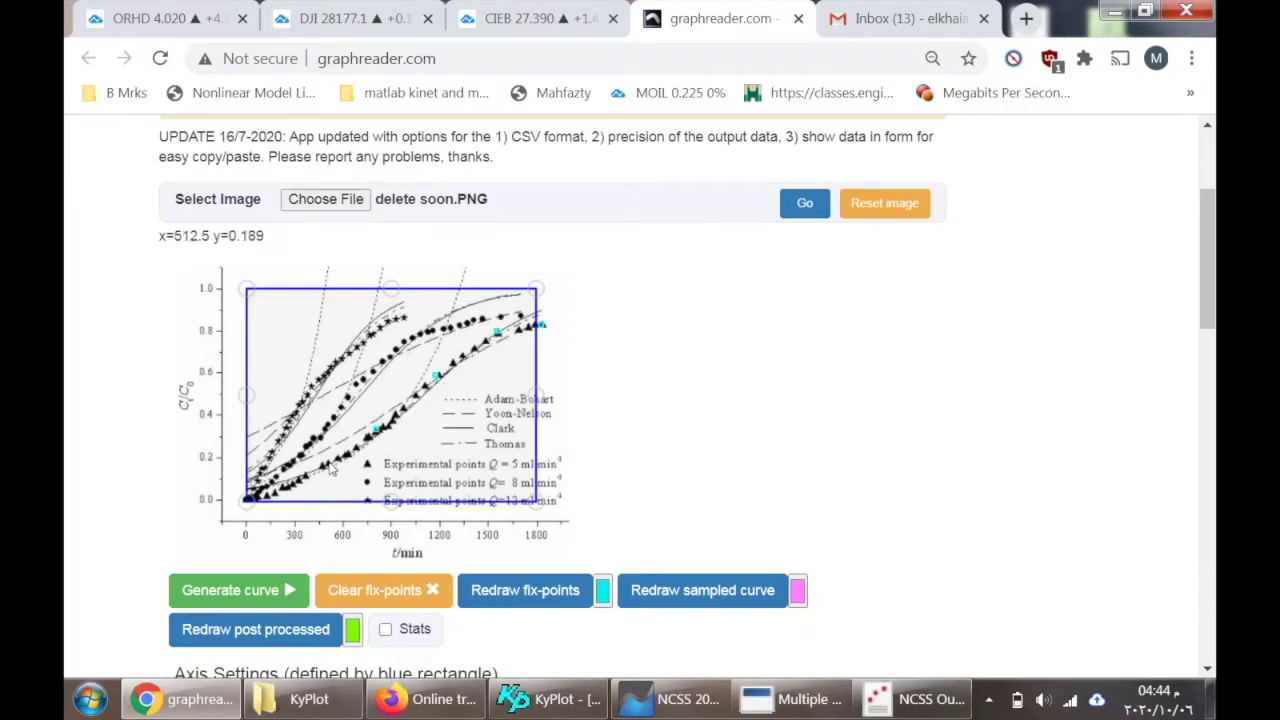
click(295, 477)
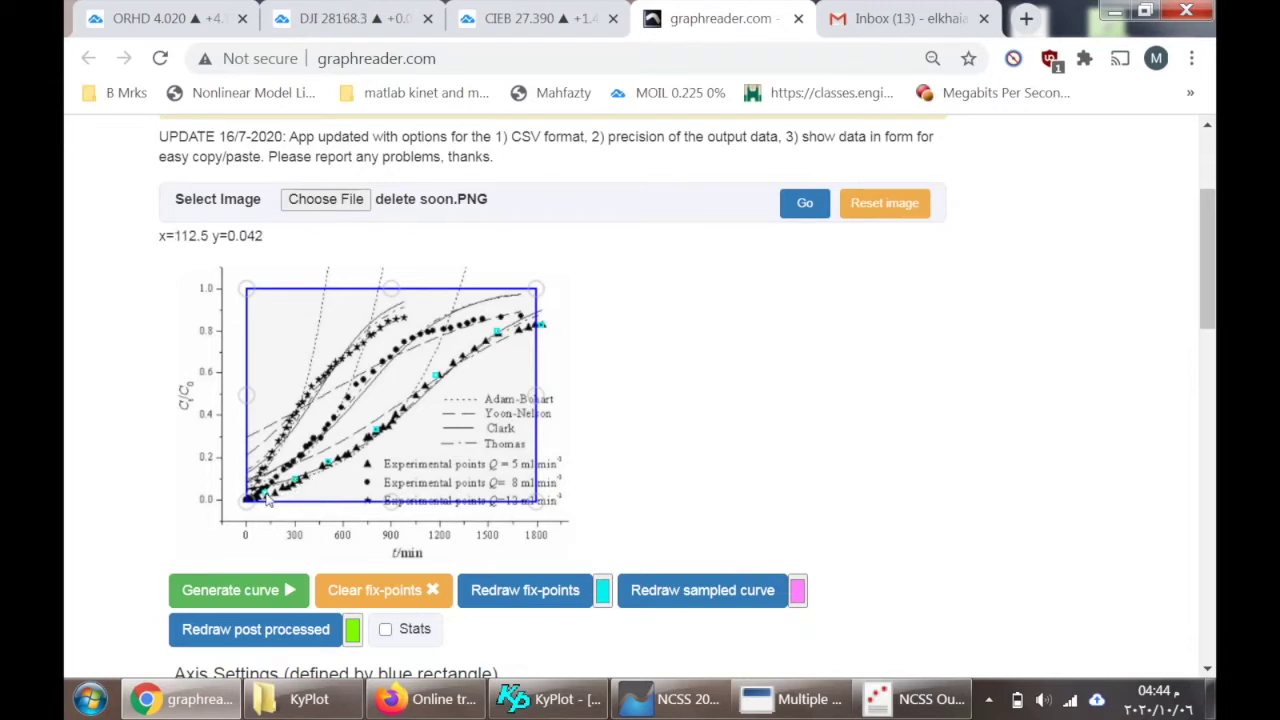
click(249, 594)
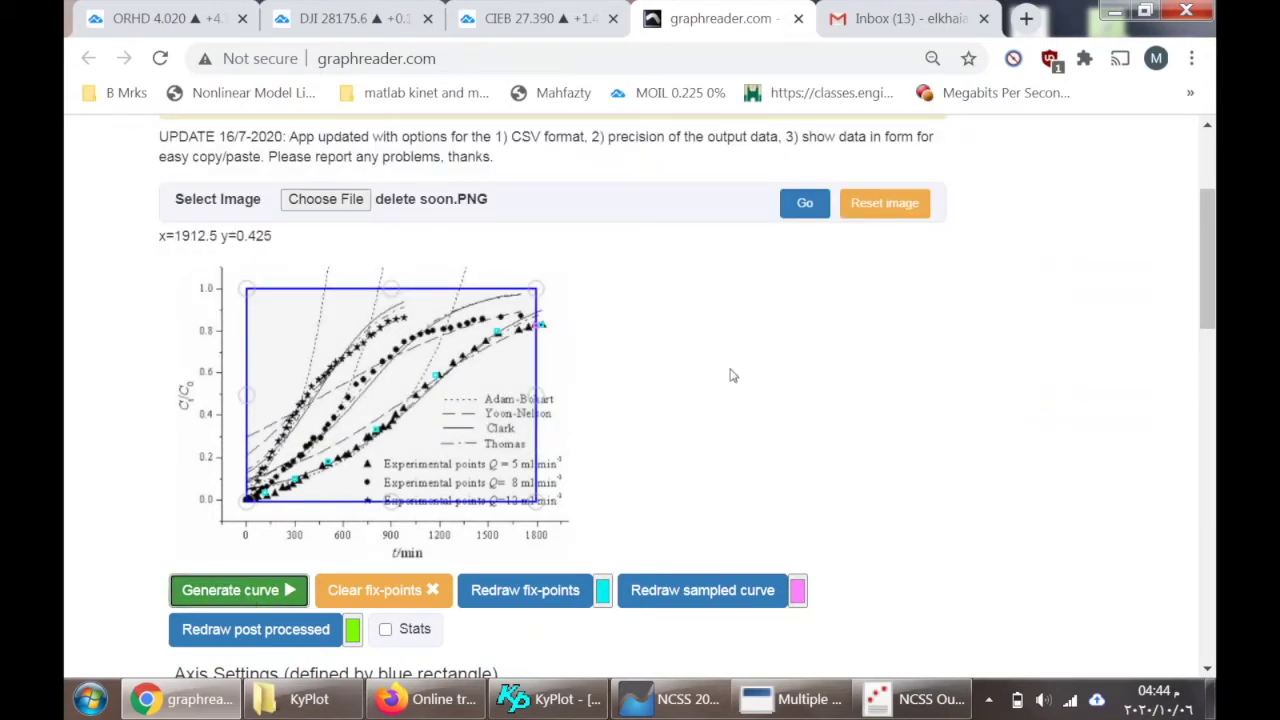
Examine the inserted fix-point coordinates and sampled curve data, along with the X-axis interval and curve sampling settings
scroll(730, 375, down, 8)
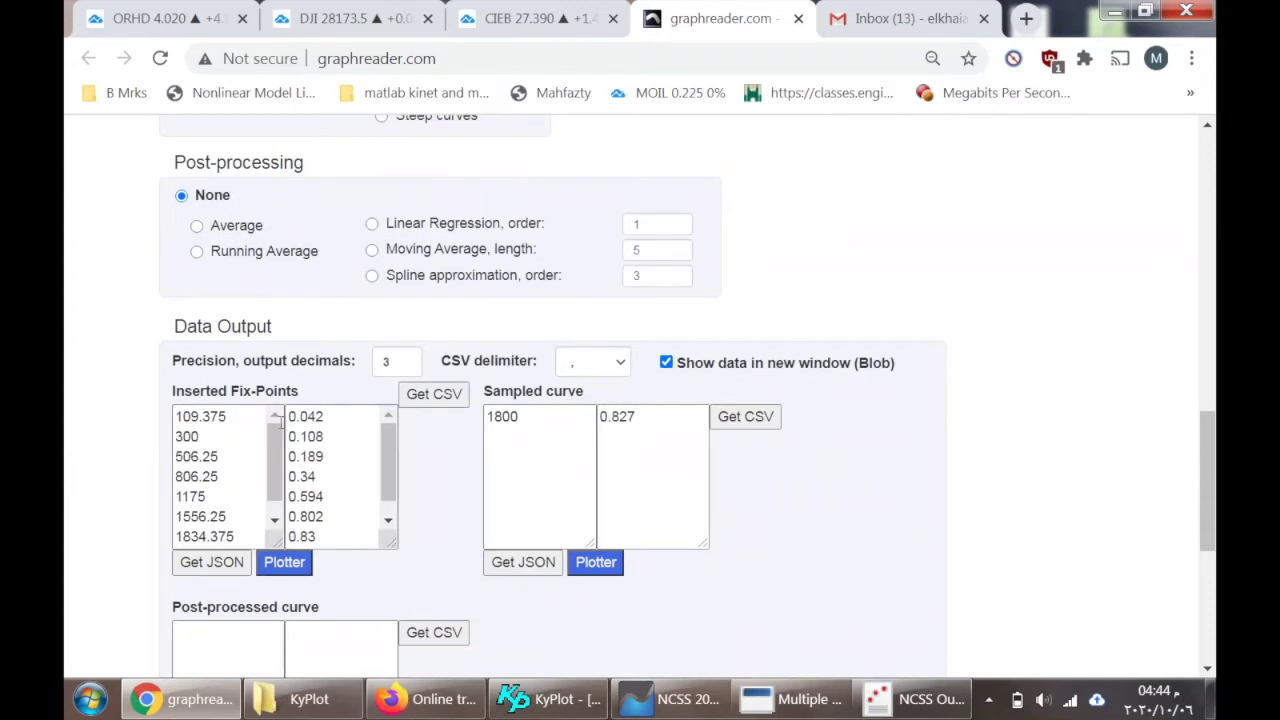
click(388, 446)
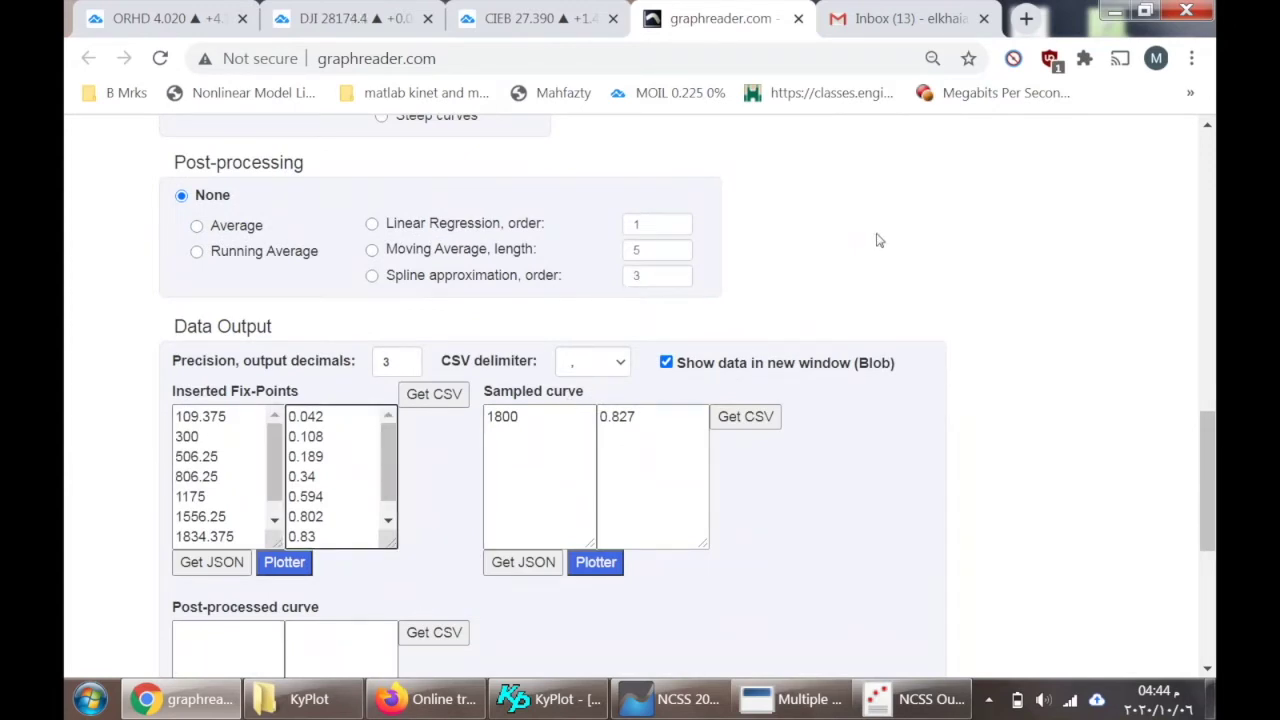
scroll(878, 240, up, 2)
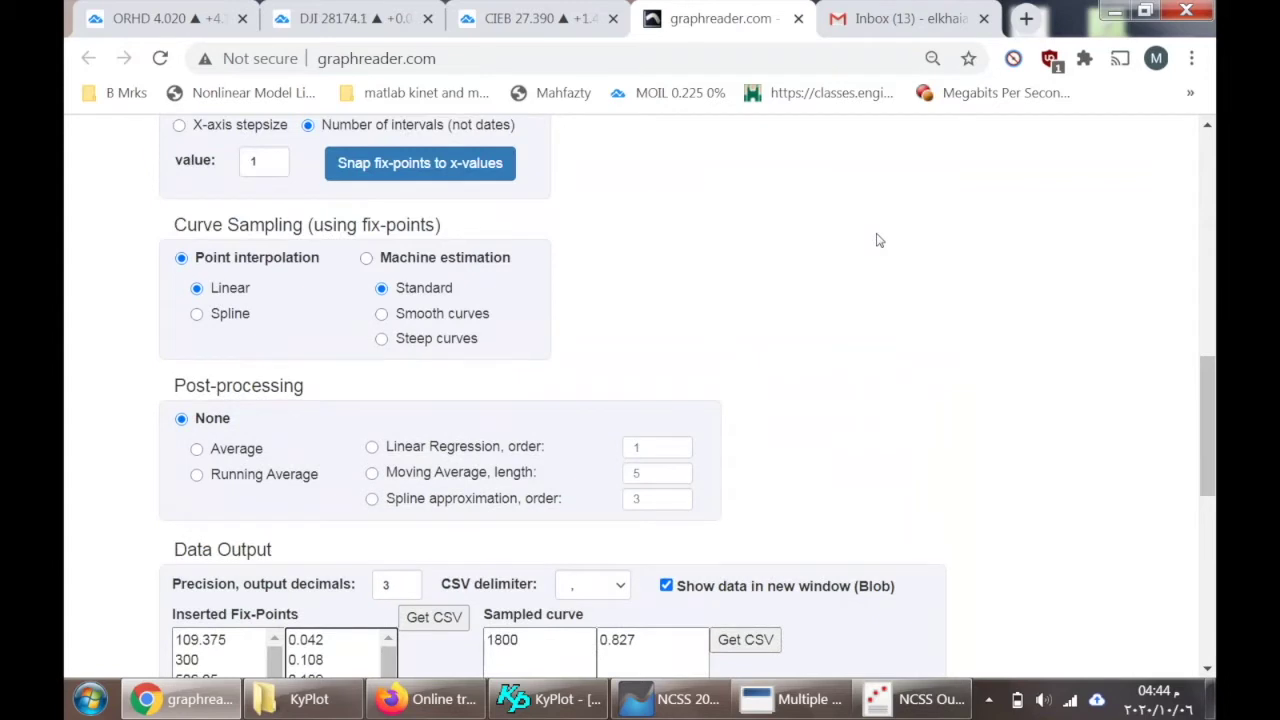
scroll(878, 240, up, 1)
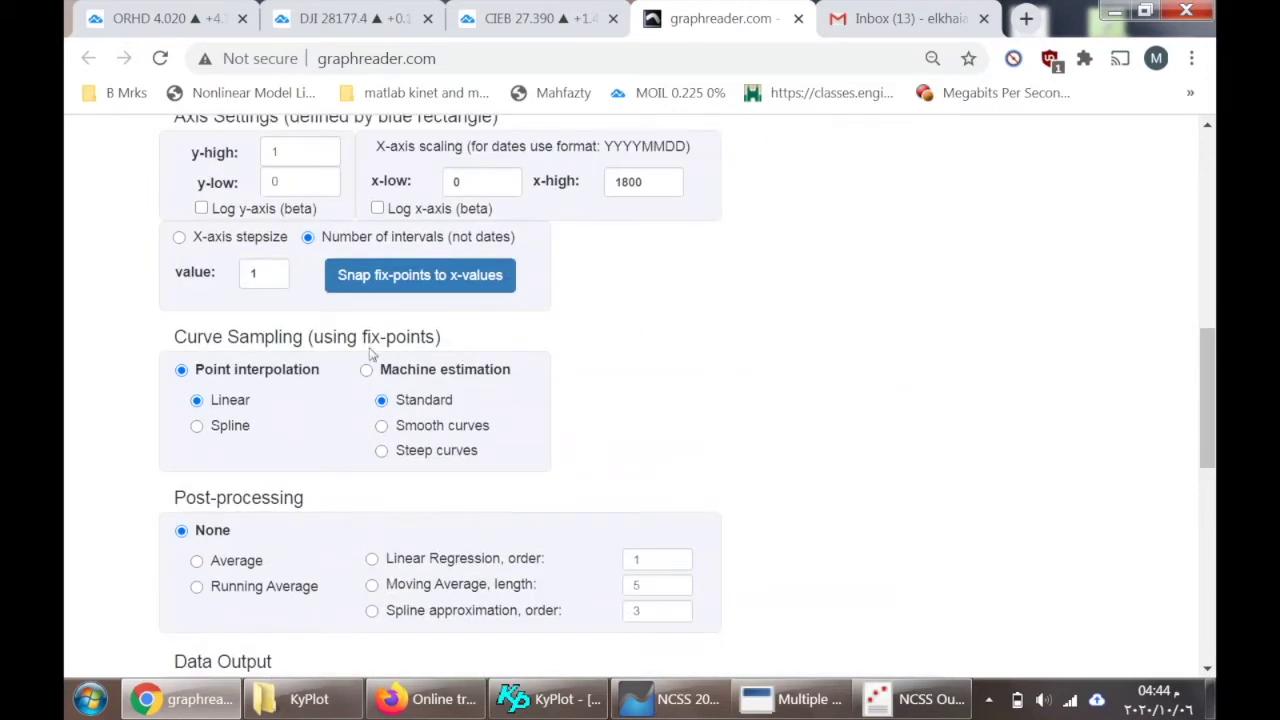
scroll(687, 345, up, 1)
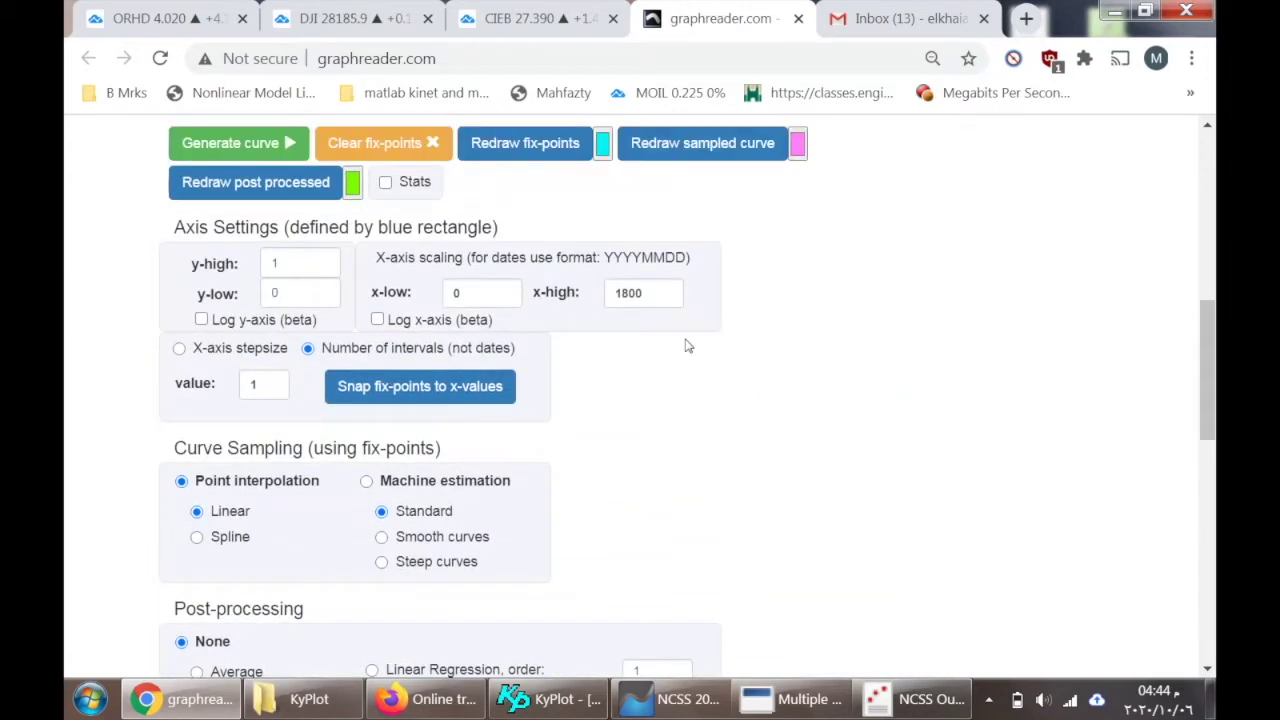
scroll(687, 345, up, 2)
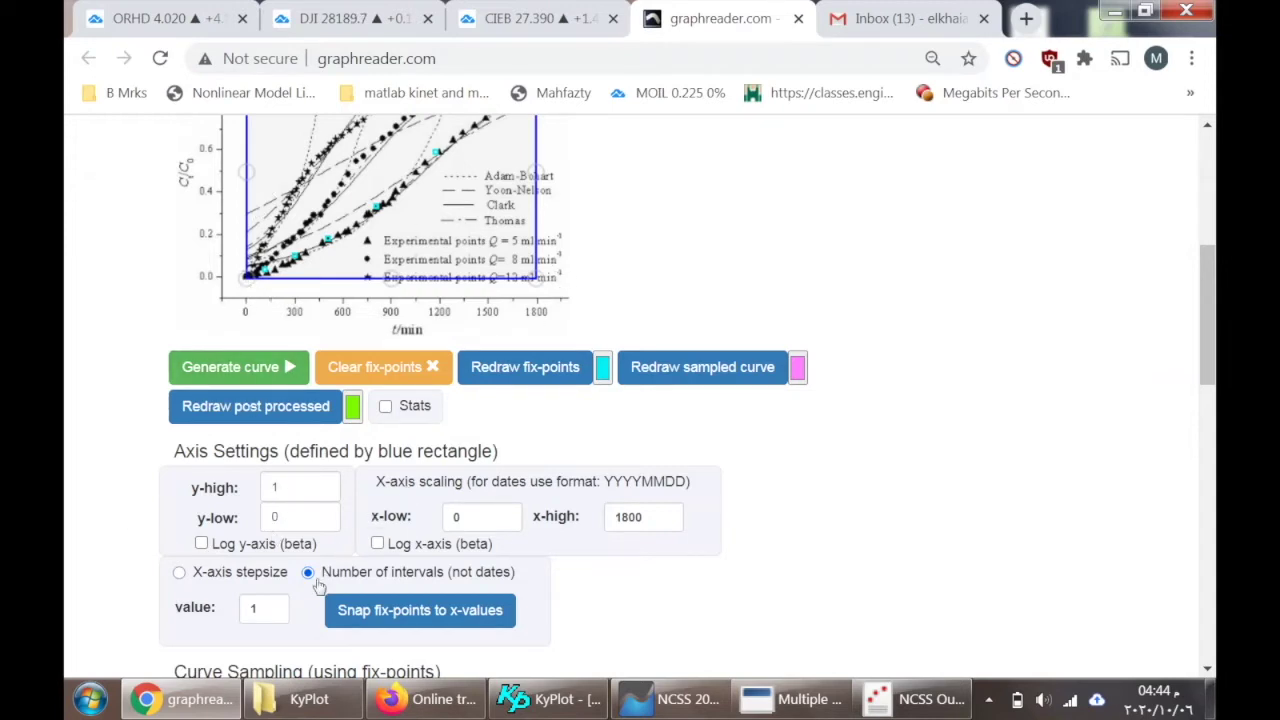
click(180, 574)
click(308, 573)
scroll(104, 414, down, 8)
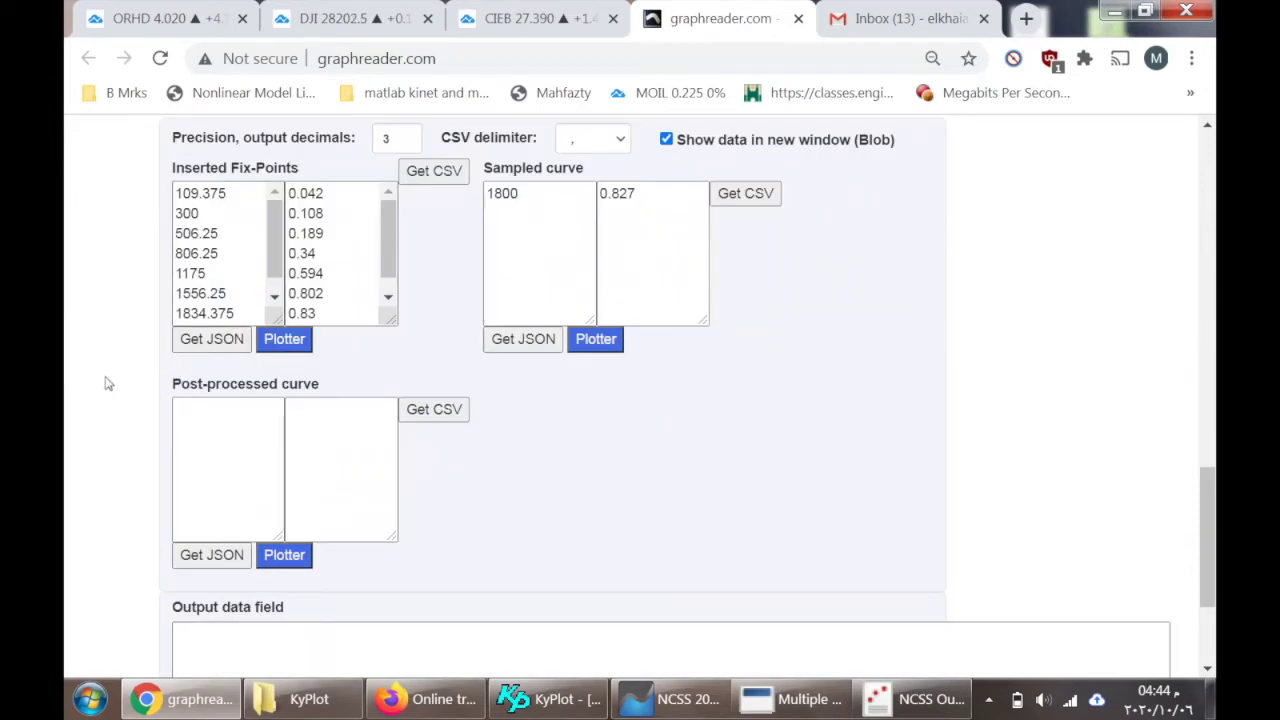
scroll(106, 381, up, 8)
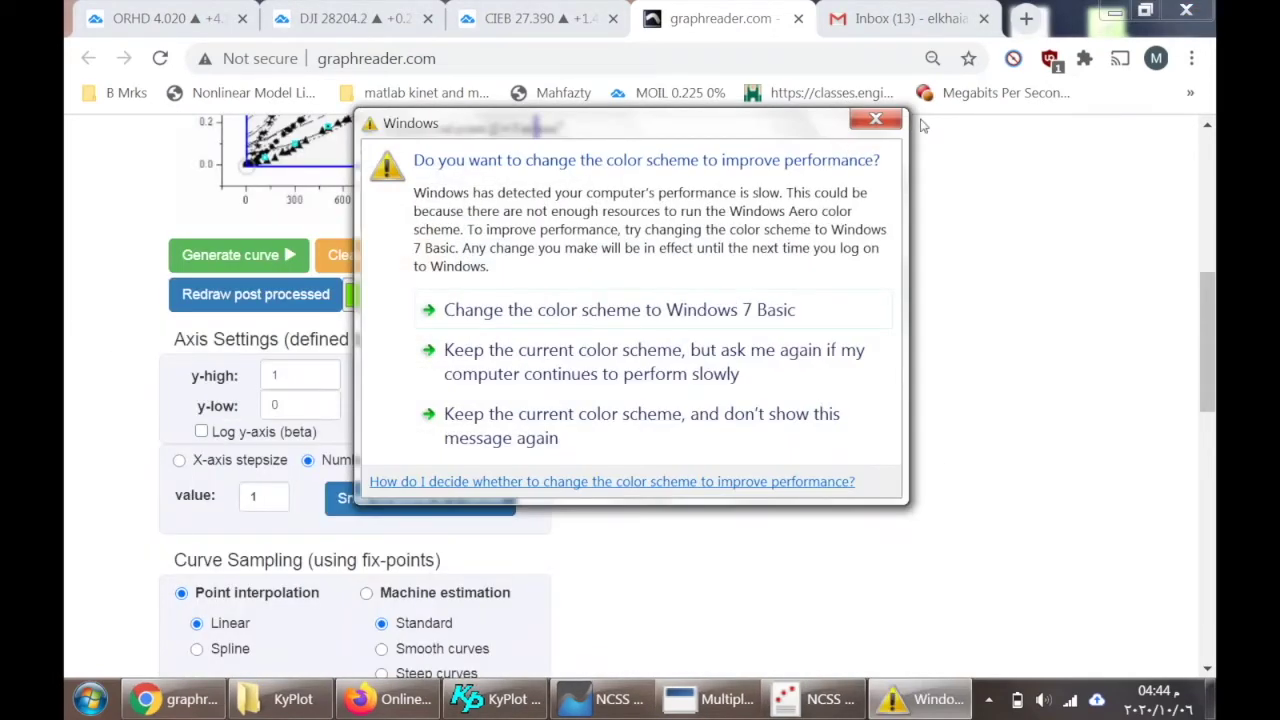
Dismiss the Windows color scheme prompt without choosing an option and return to the digitized plot
click(874, 120)
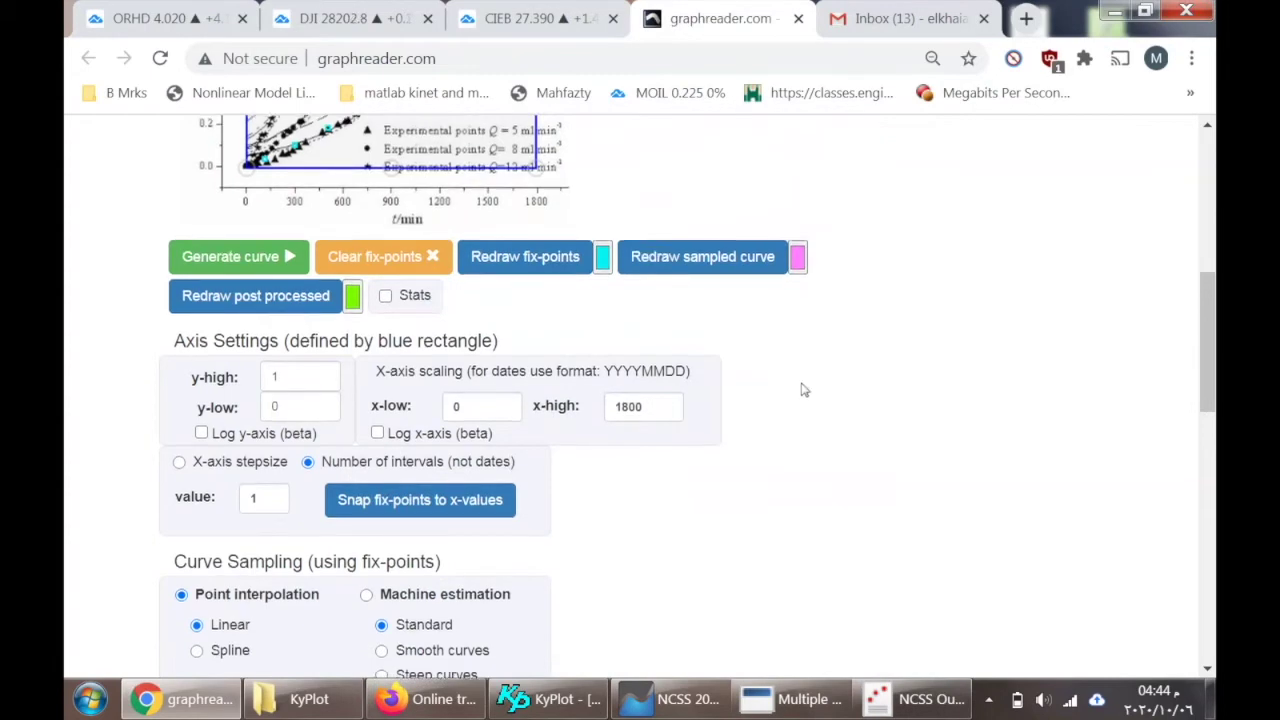
scroll(804, 390, up, 5)
scroll(804, 390, down, 1)
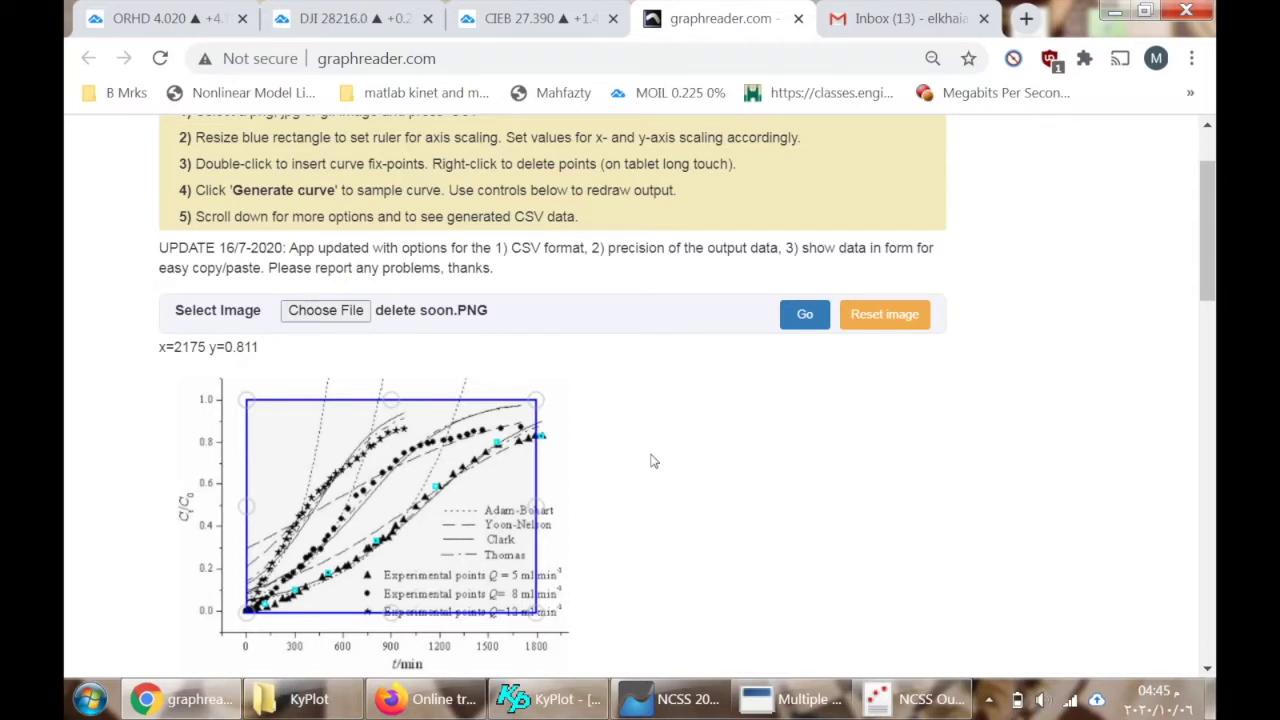
Switch to KyPlot and review the Langmuir data spreadsheet and its associated qe versus Ce figure
click(537, 715)
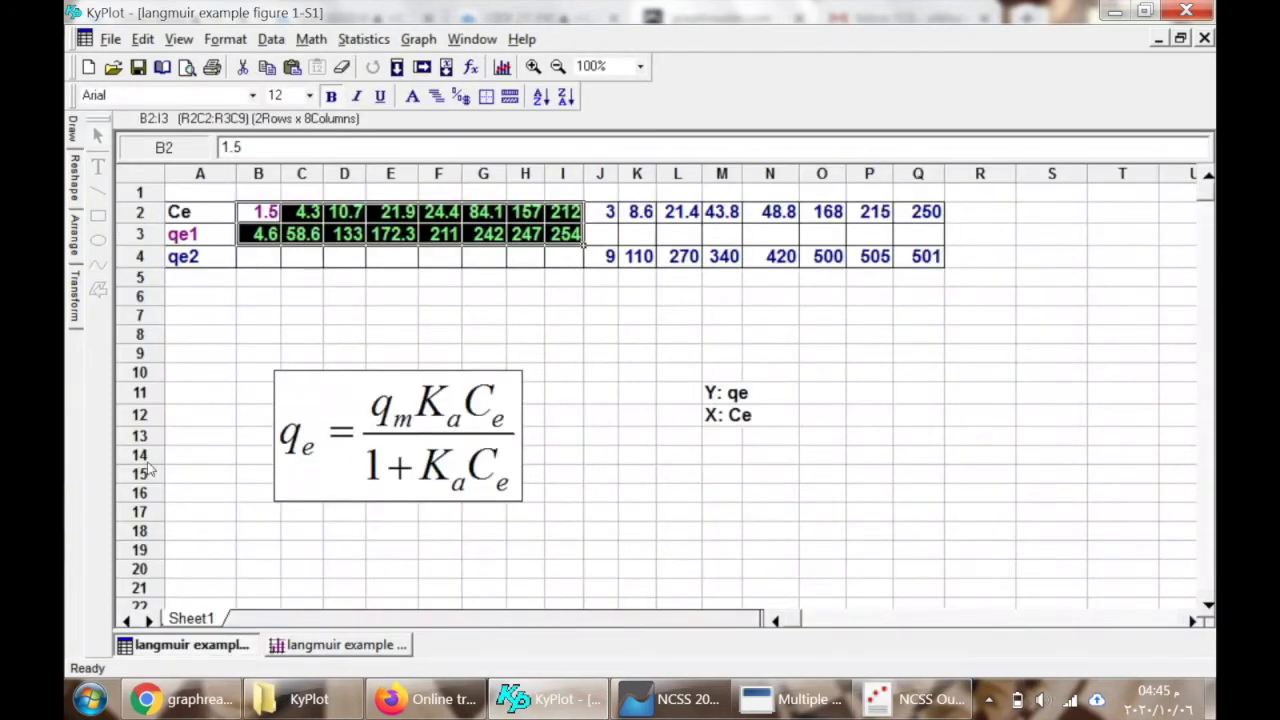
click(603, 472)
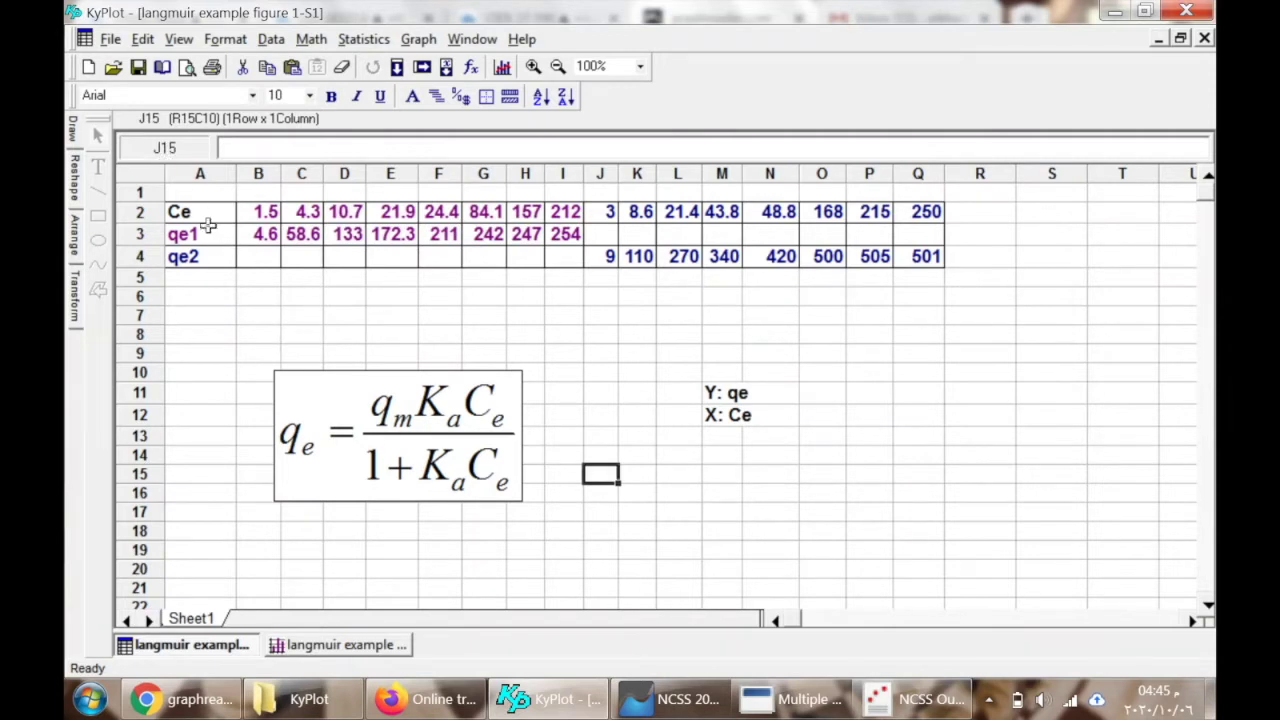
key(ctrl+Tab)
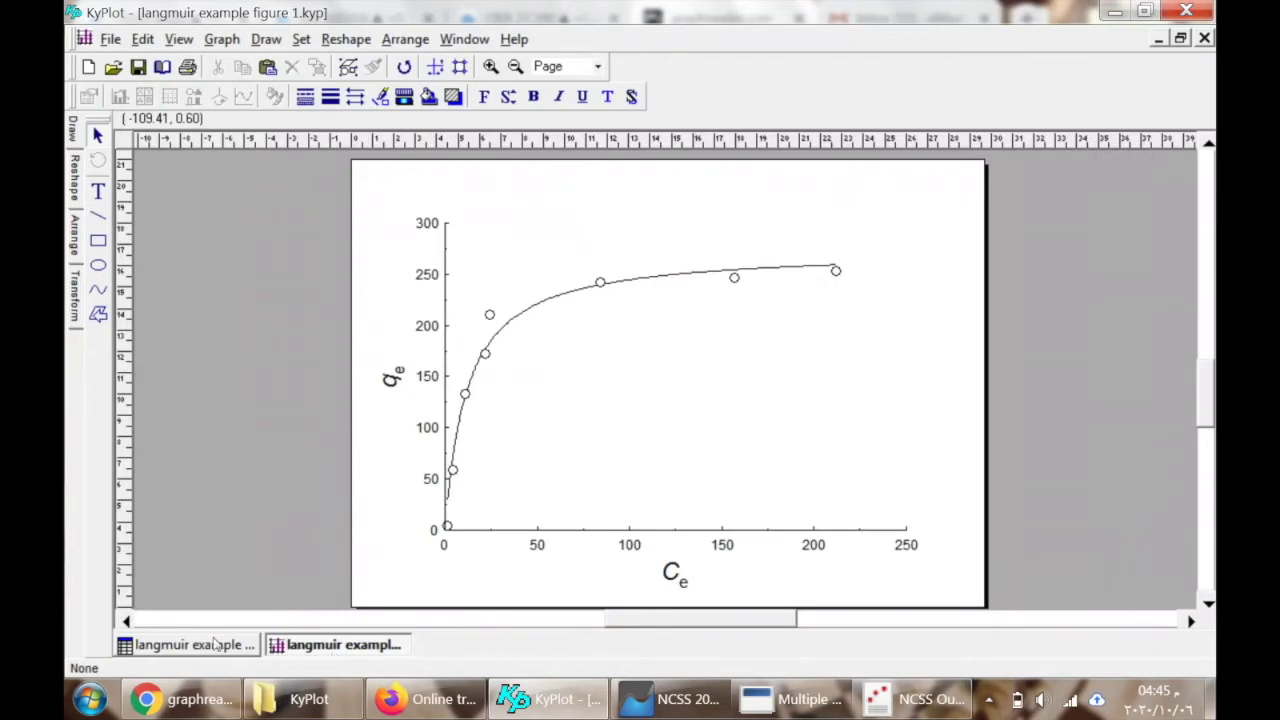
key(ctrl+Tab)
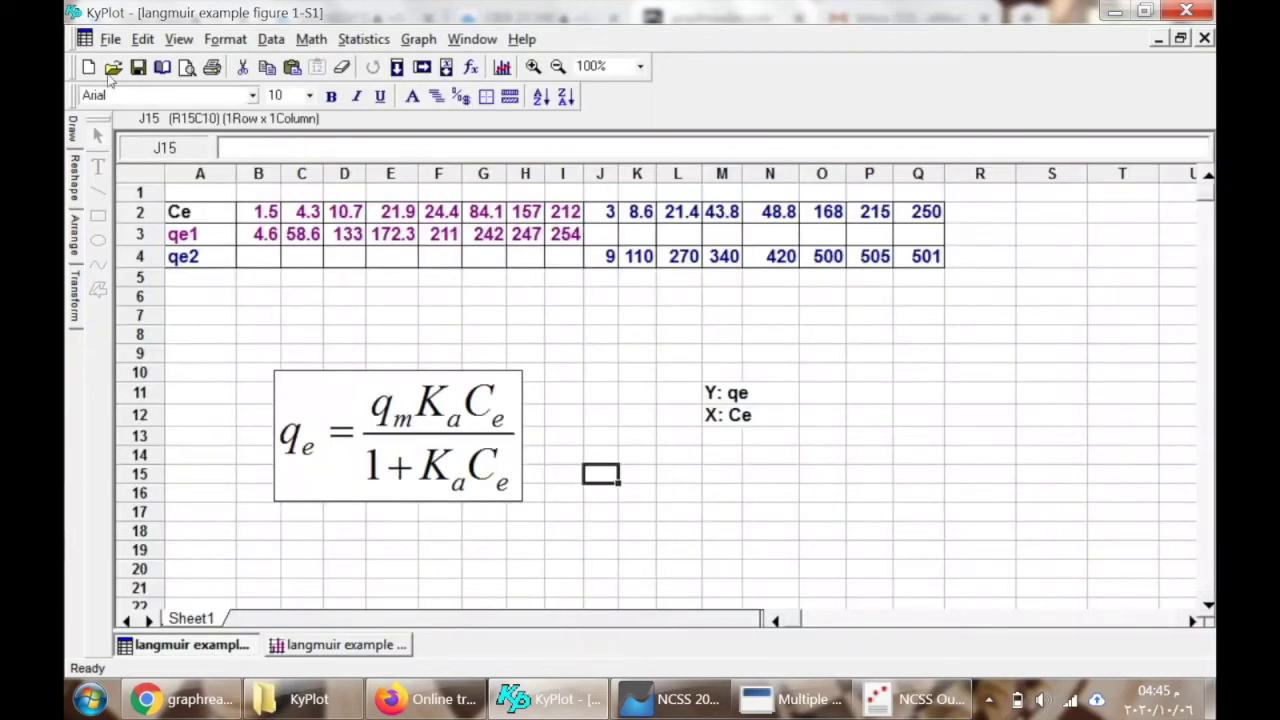
Save the spreadsheet together with its associated figure as "langmuir example figure 1.kyp", replacing the existing file
click(110, 40)
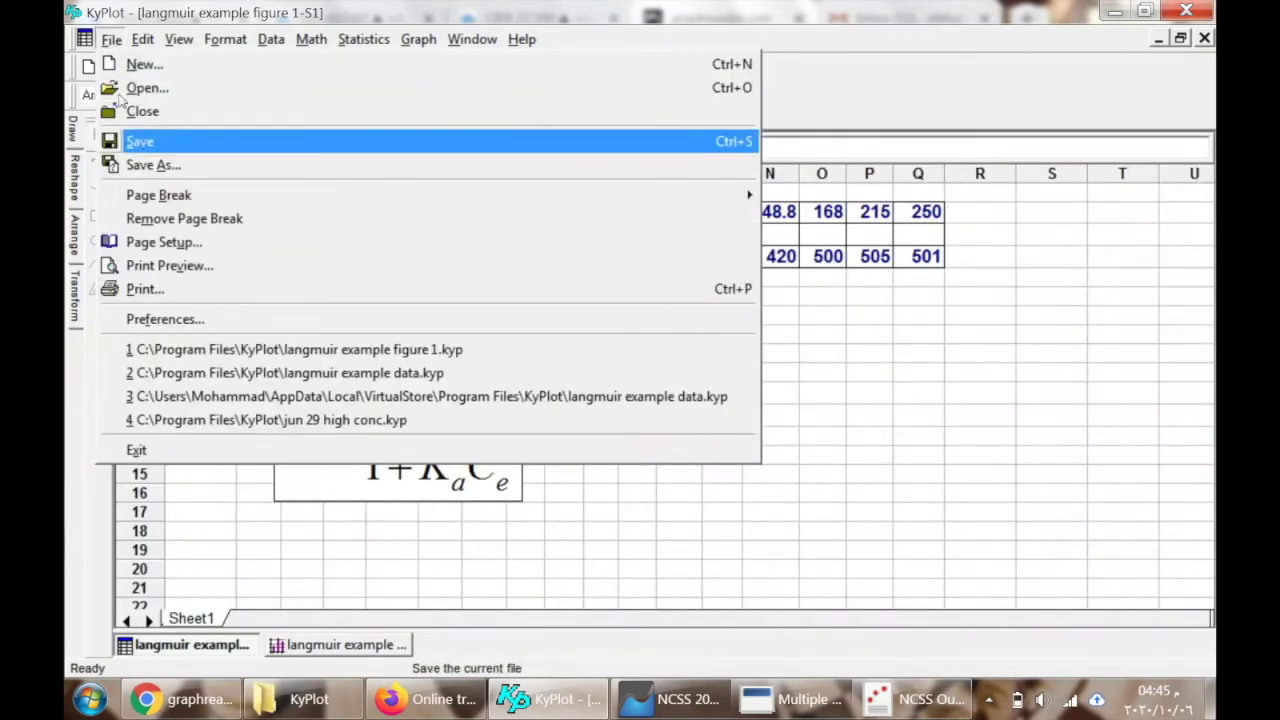
click(154, 166)
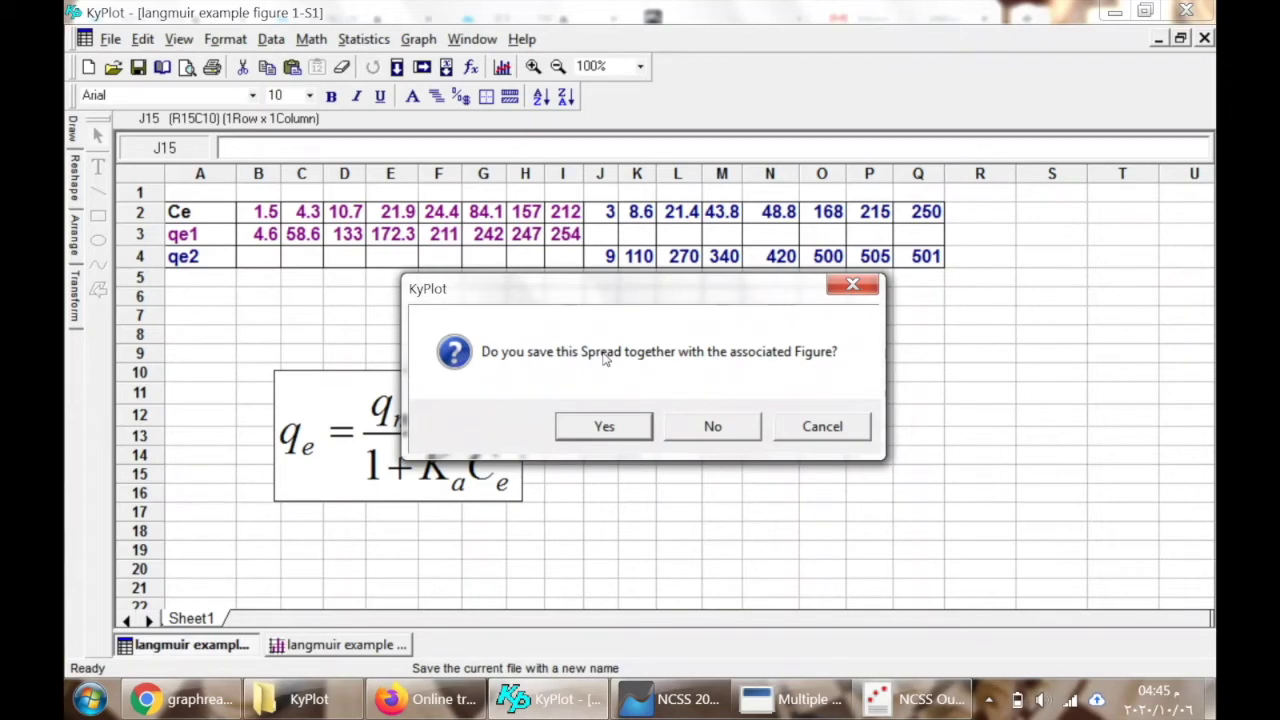
key(Return)
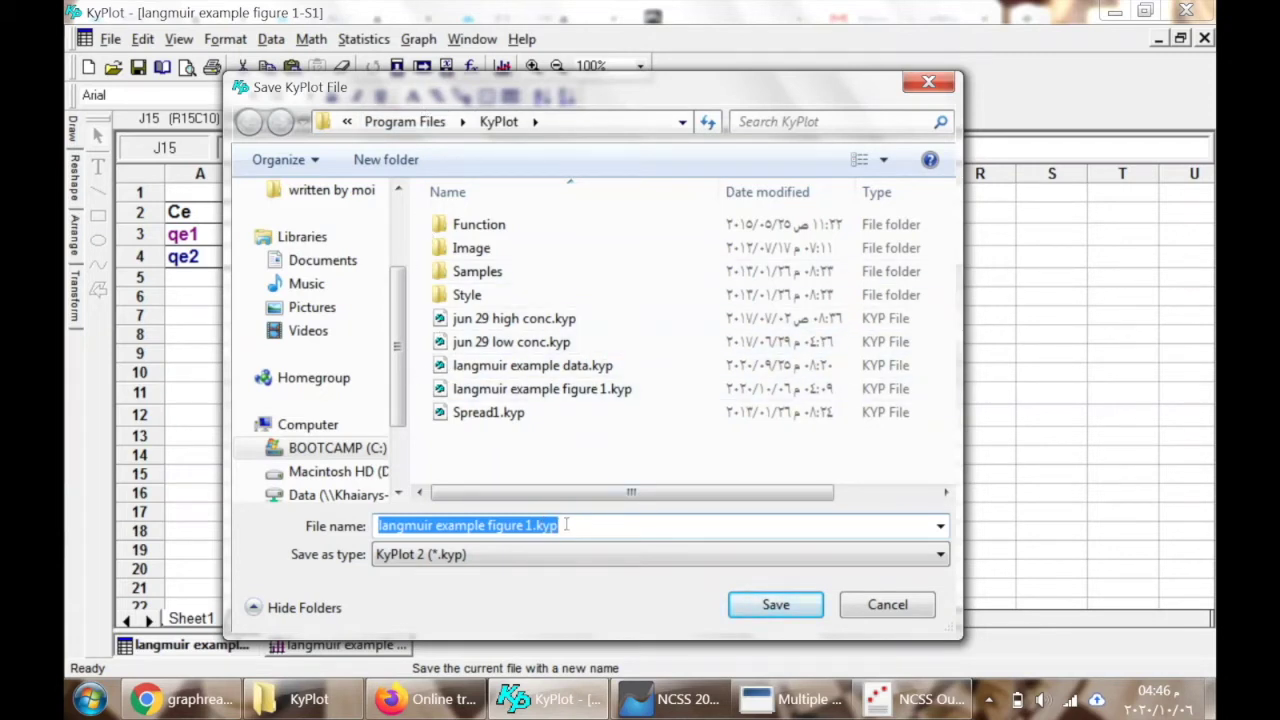
click(776, 605)
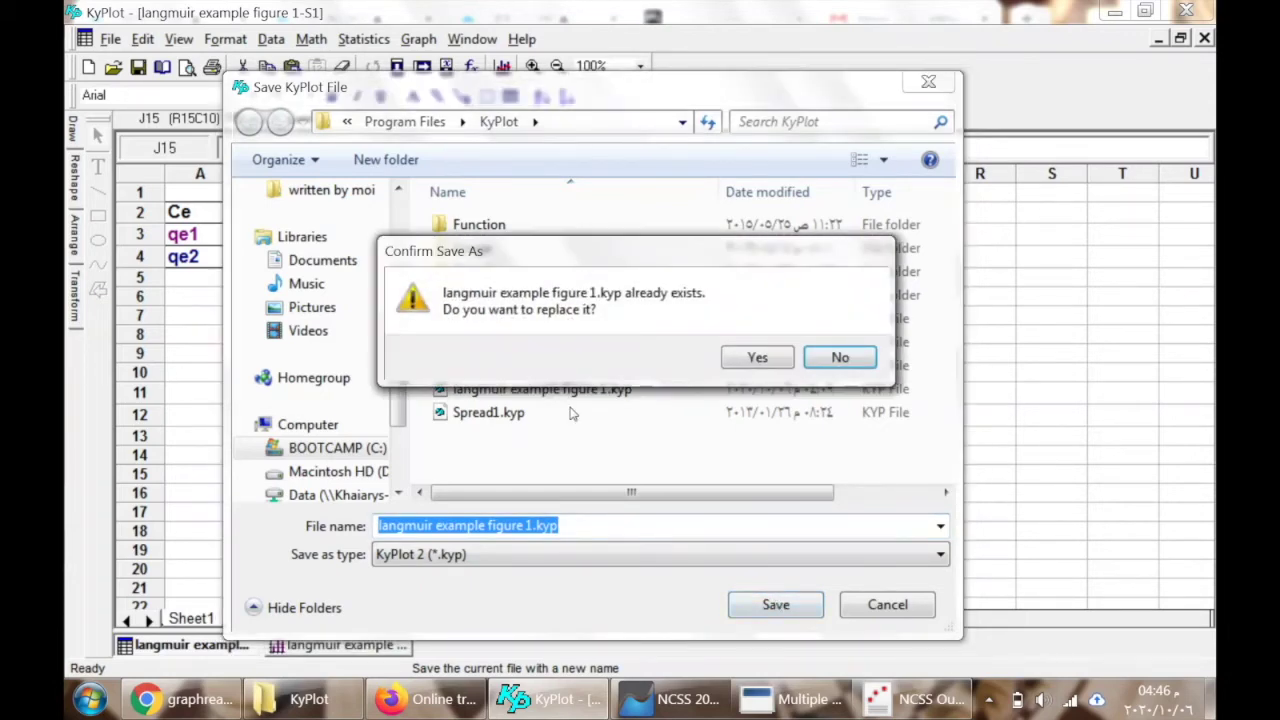
click(755, 357)
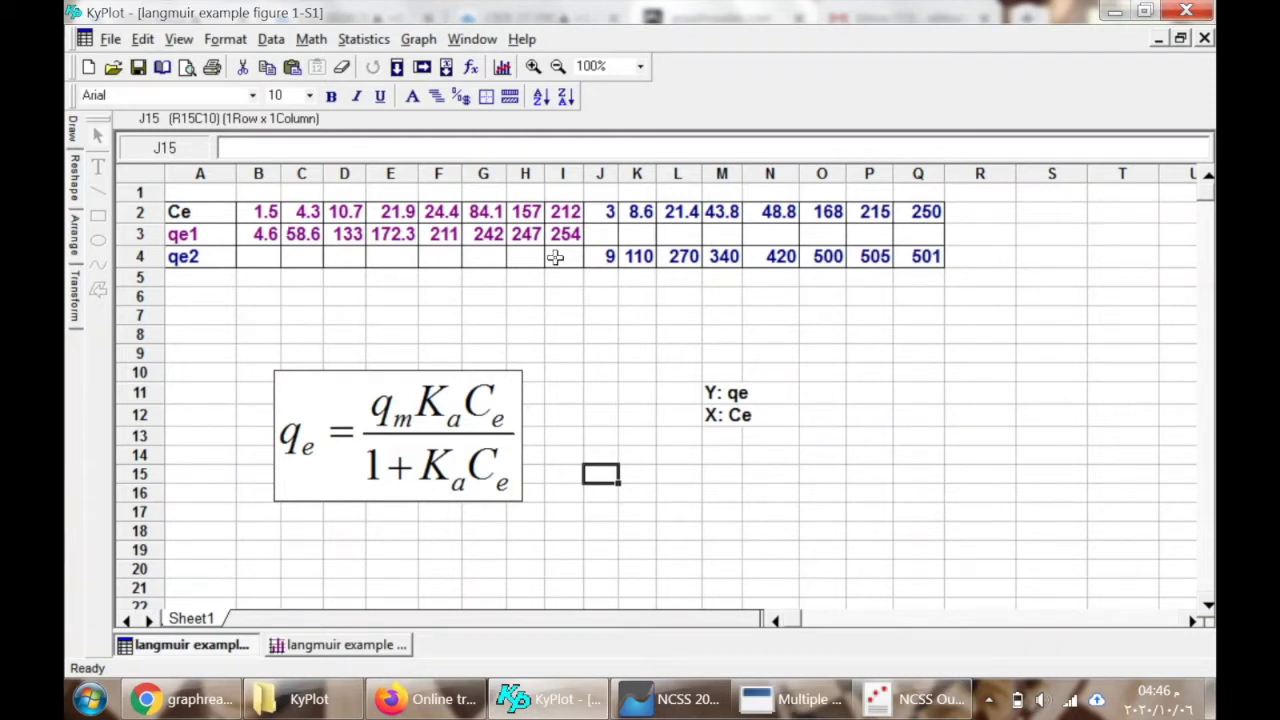
click(350, 646)
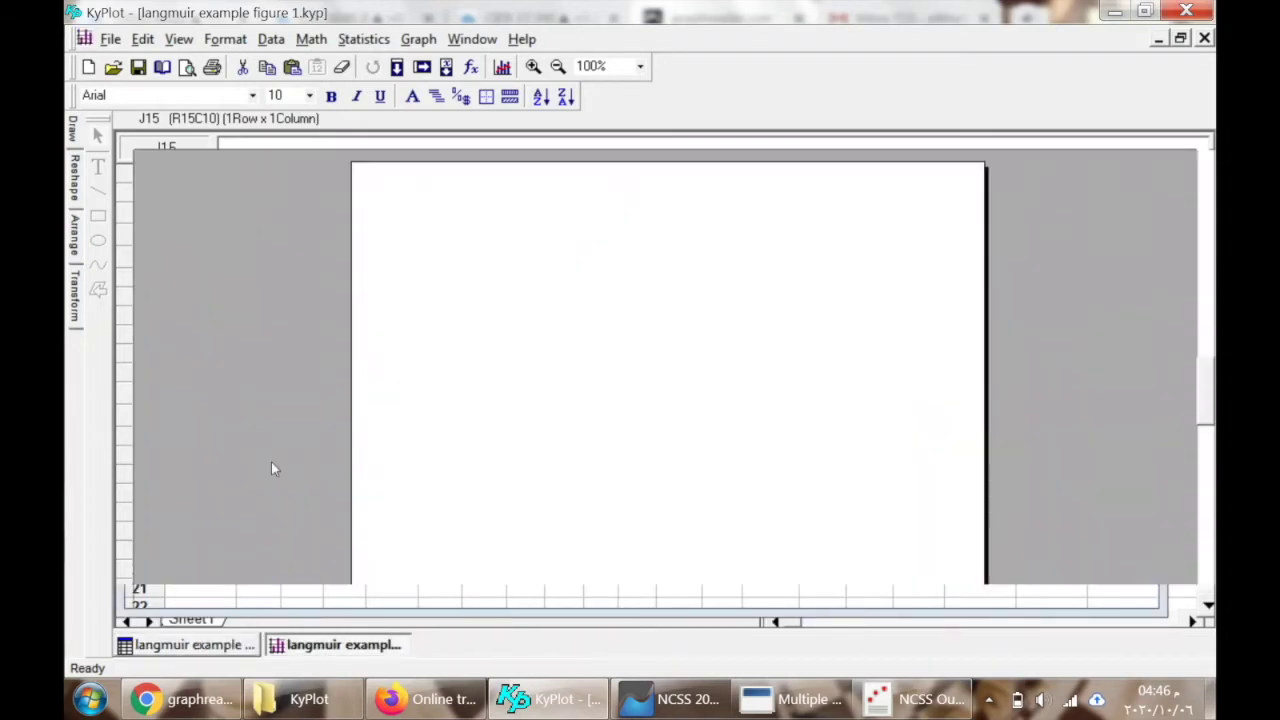
click(110, 40)
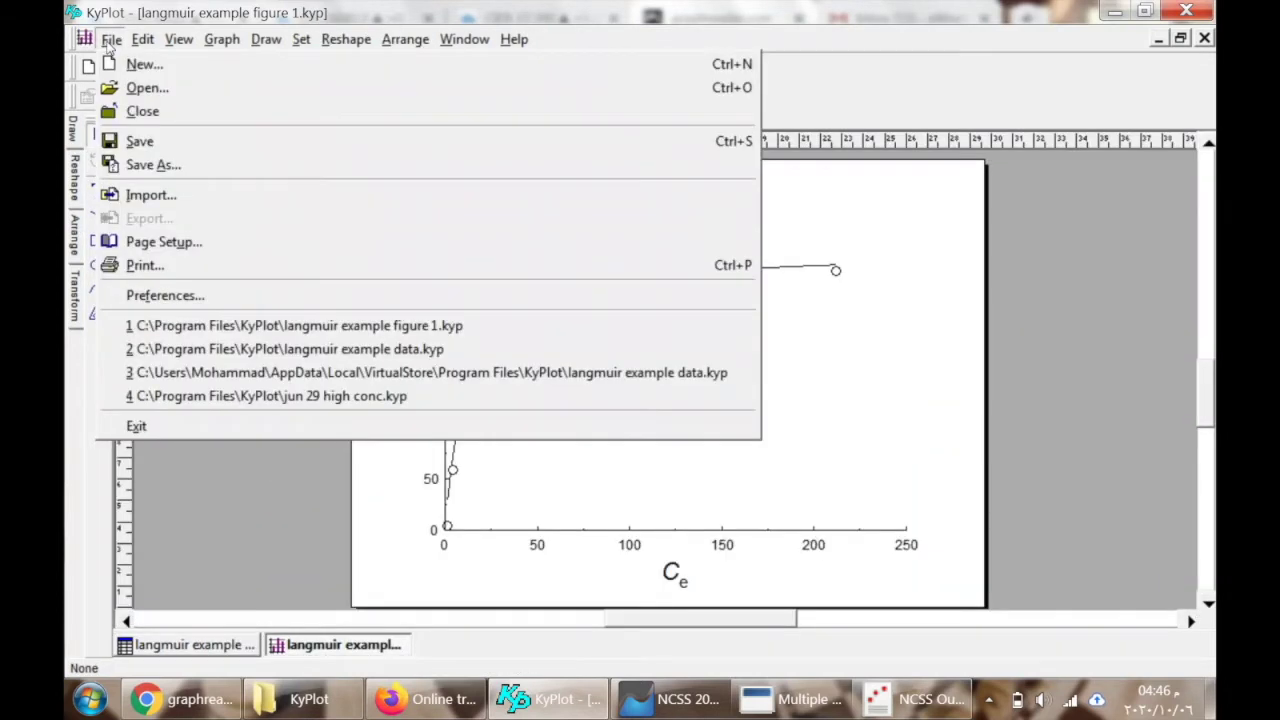
click(163, 144)
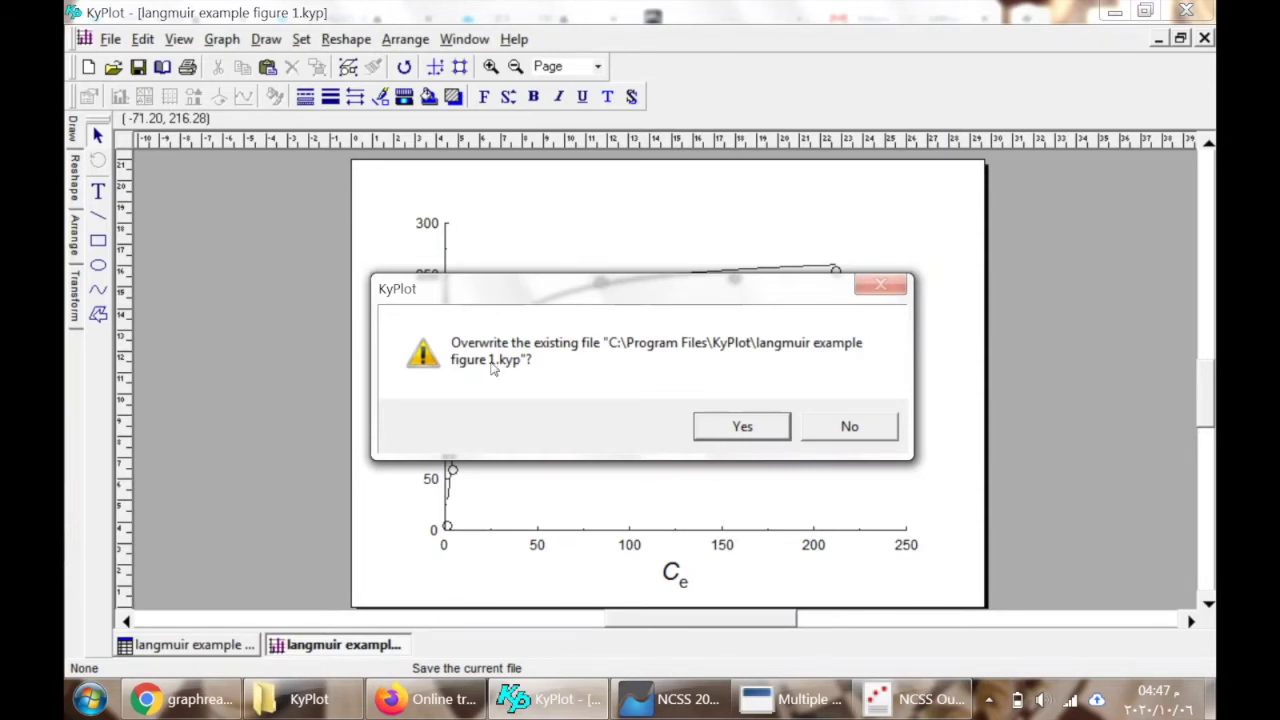
click(838, 427)
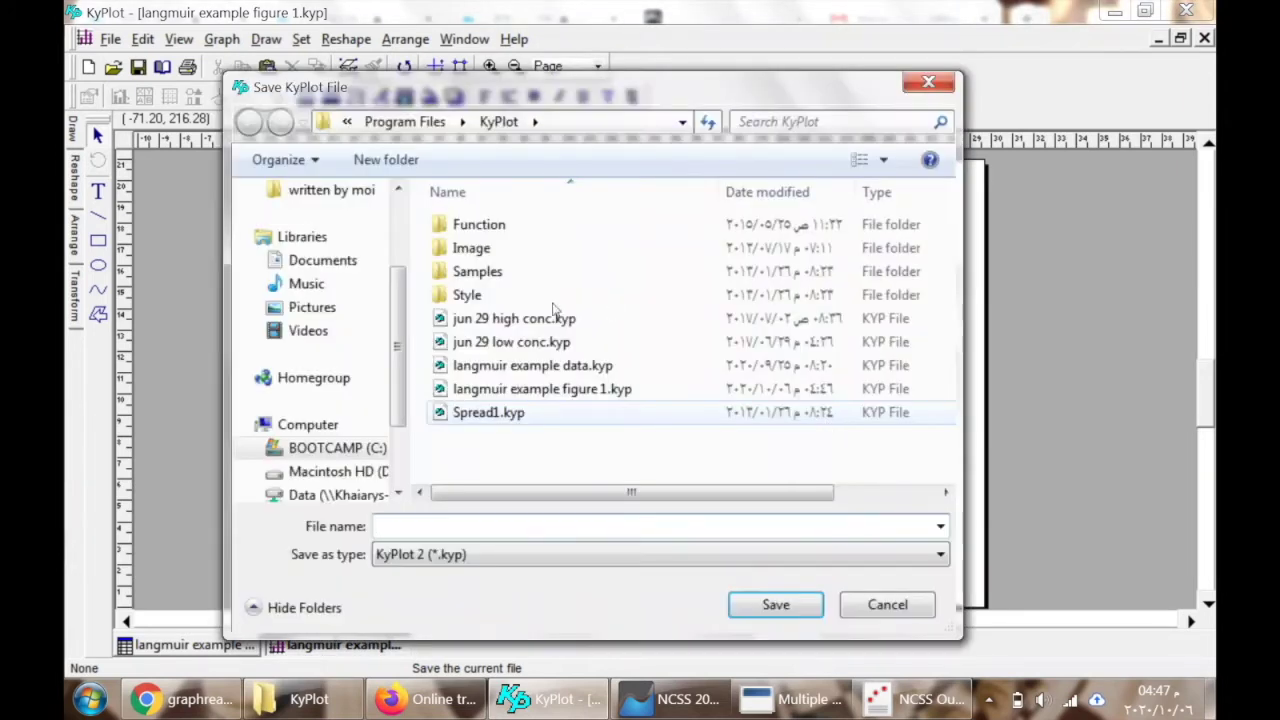
text(zhvkdfhvgladfl/)
key(Tab)
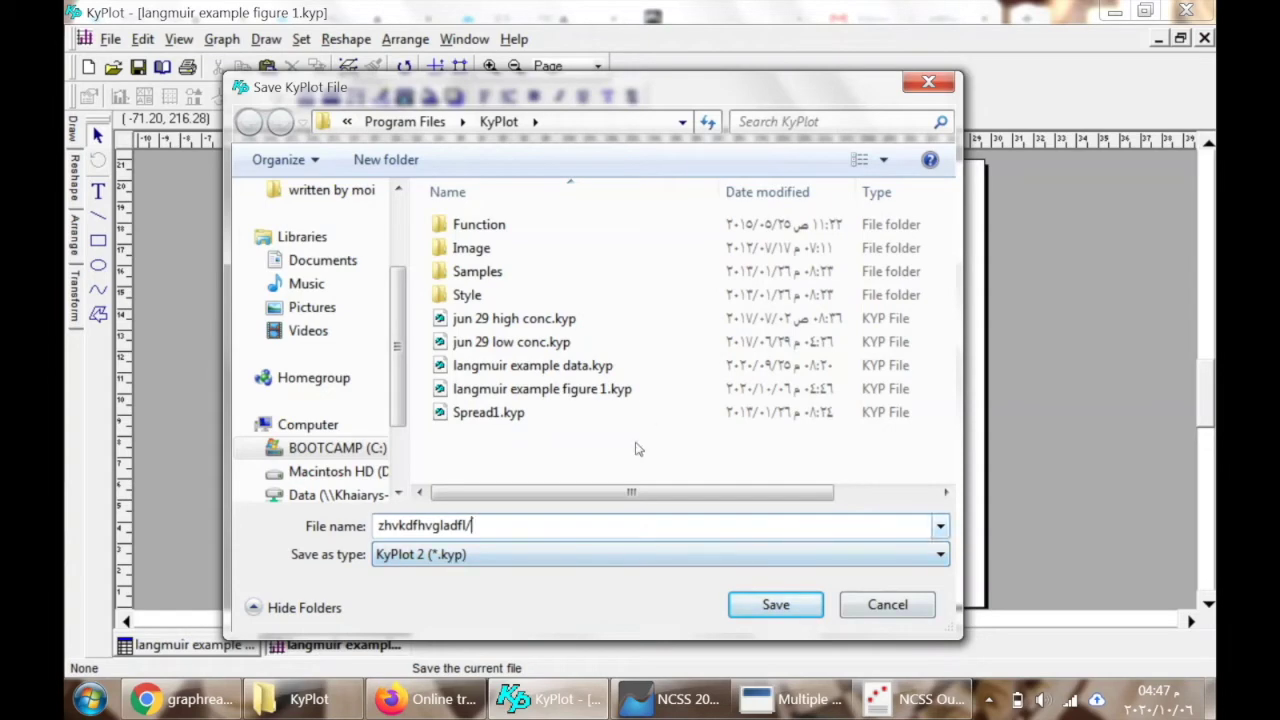
click(866, 608)
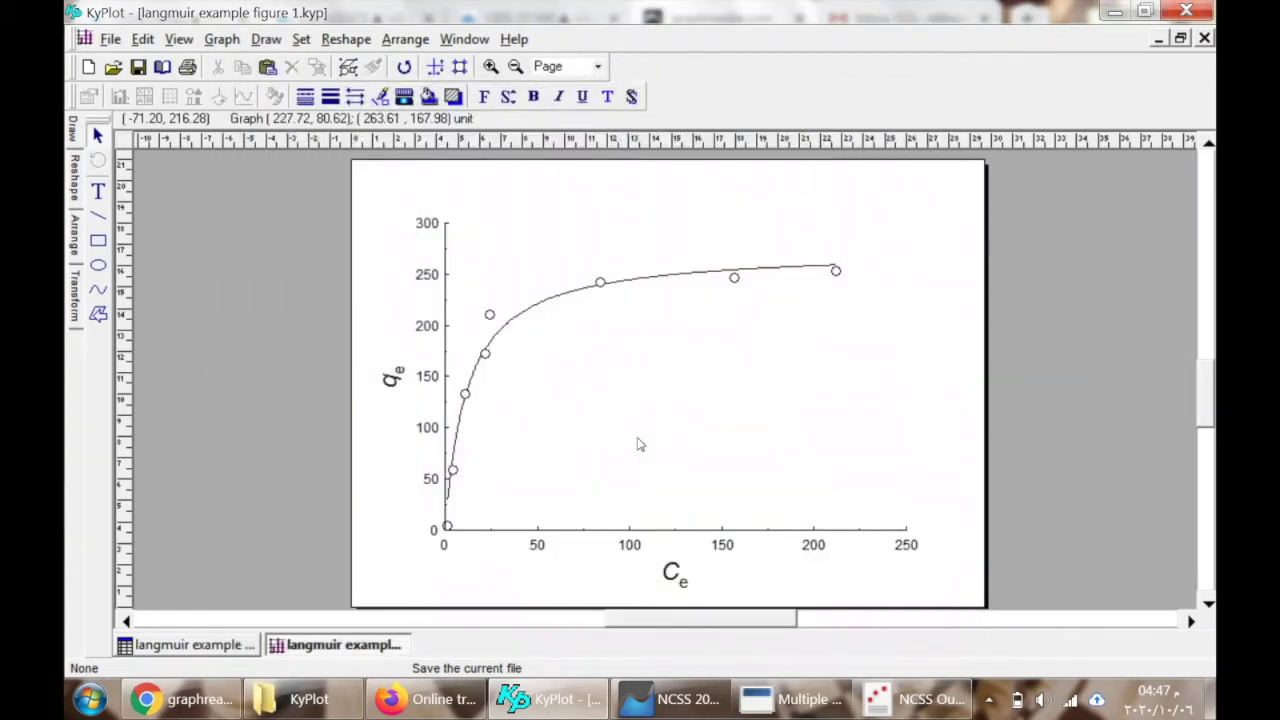
Select the qe versus Ce graph and change the Windows color scheme to Windows 7 Basic when prompted
click(674, 388)
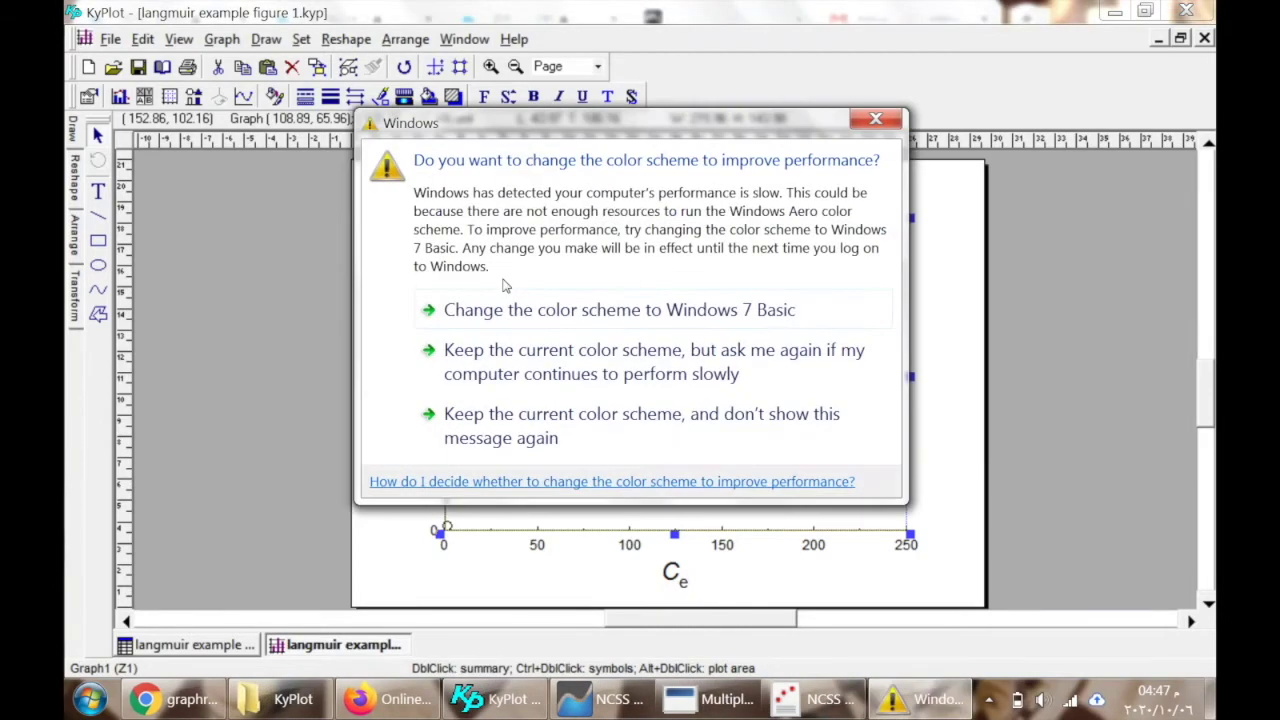
click(650, 320)
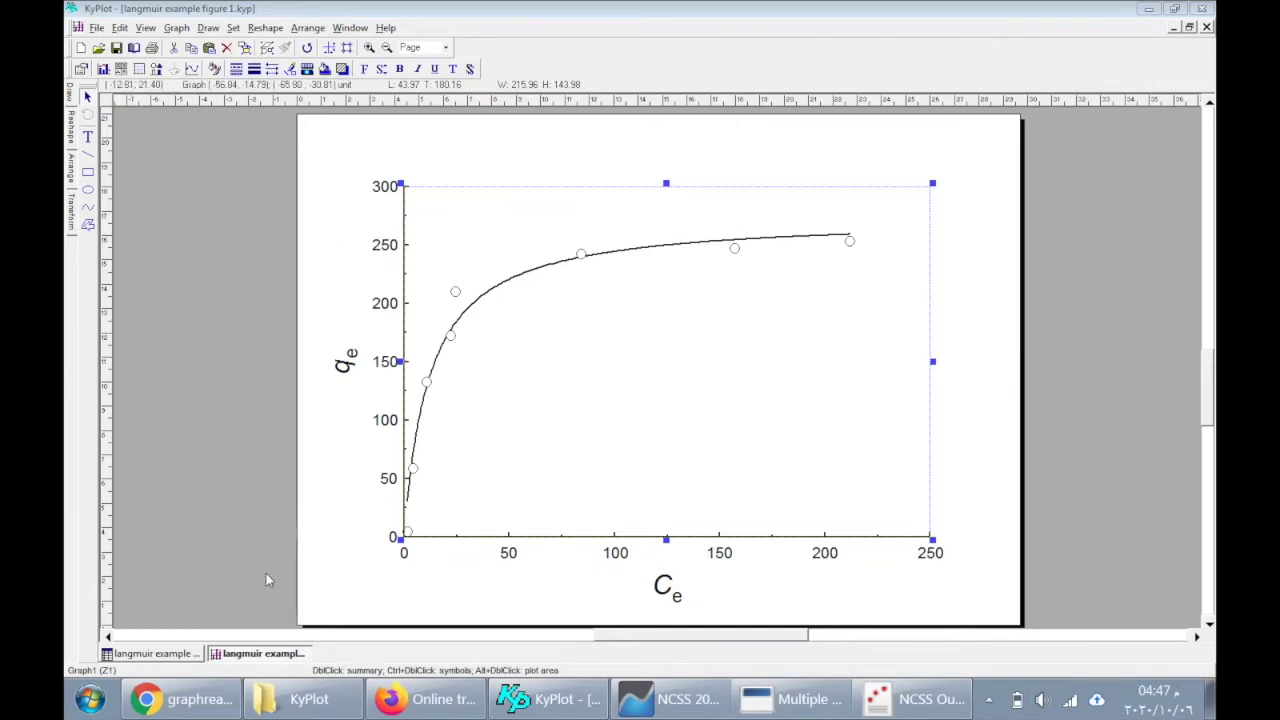
Return to the Langmuir data spreadsheet and browse the Desktop for a KyPlot file to open, then cancel without opening one
click(189, 653)
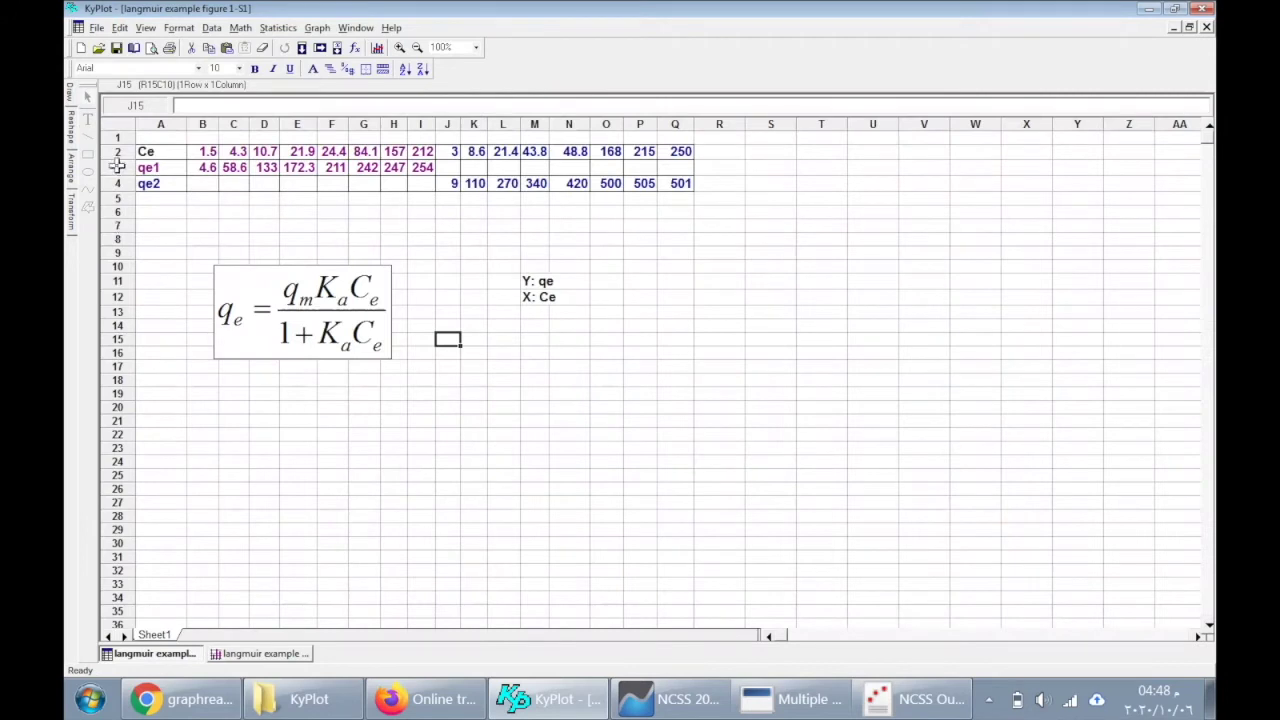
click(98, 28)
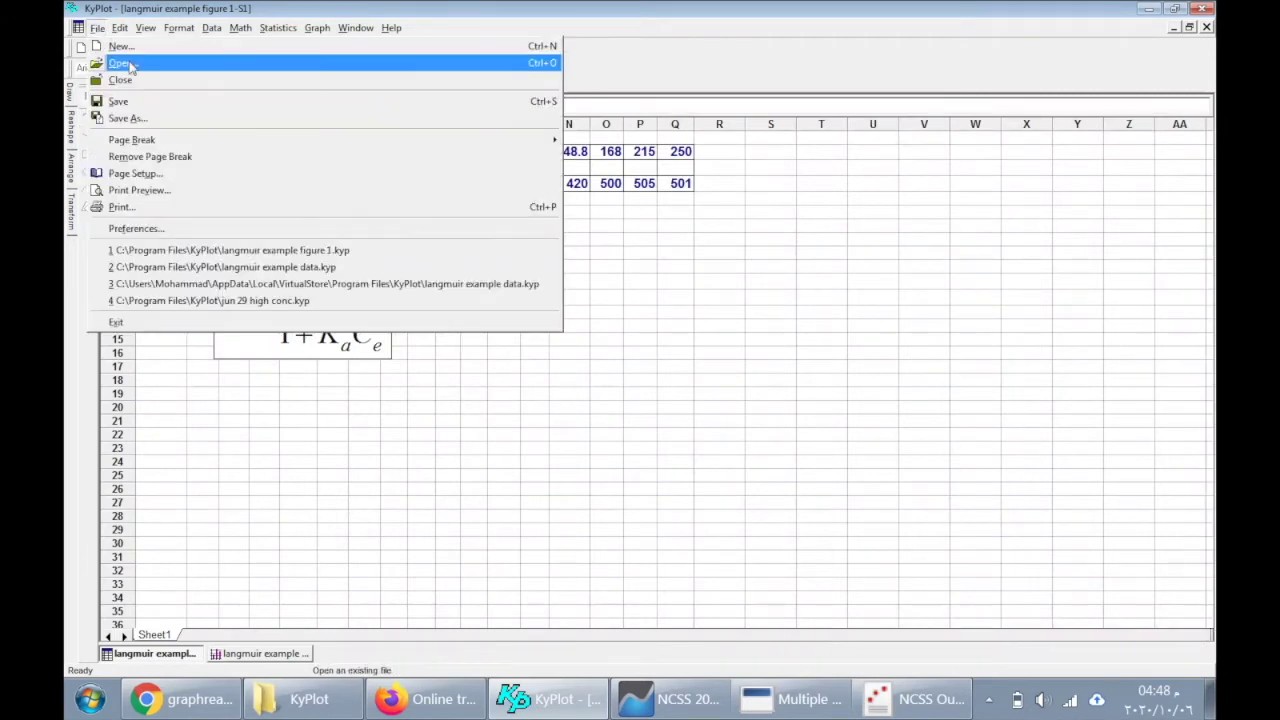
click(131, 66)
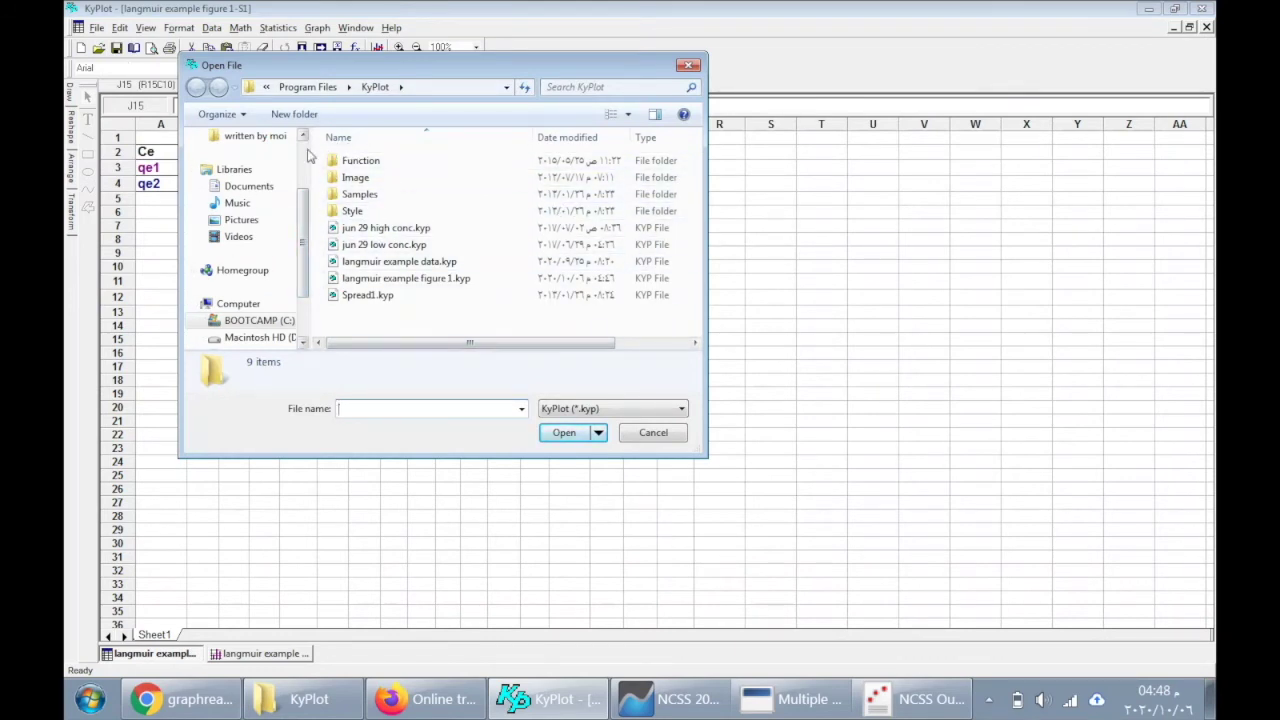
scroll(308, 160, up, 2)
click(256, 194)
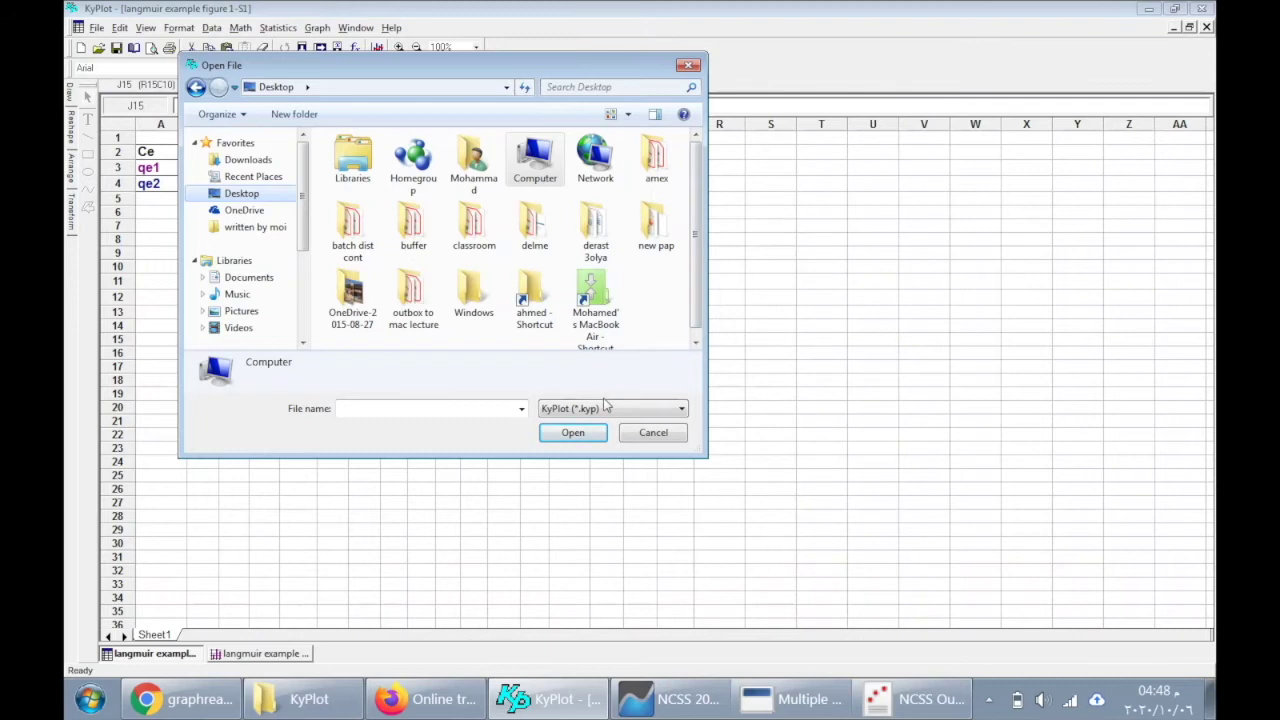
click(655, 434)
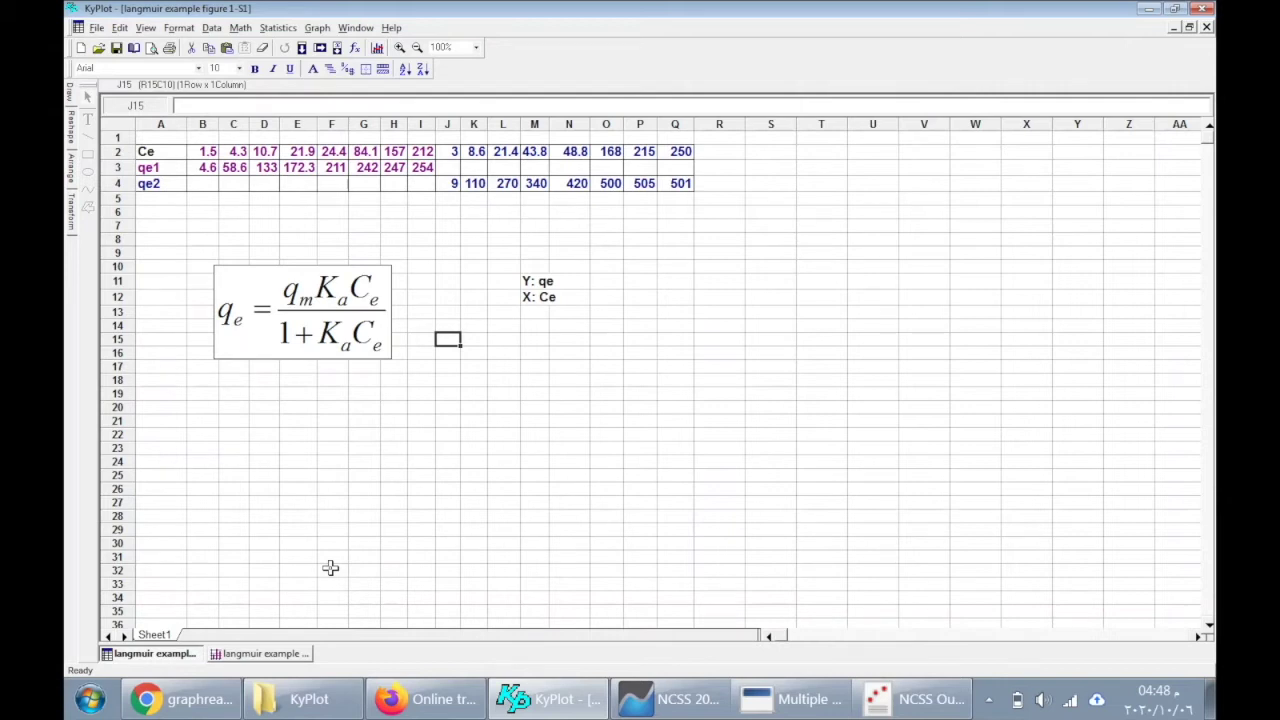
Switch to NCSS 2020 and save the blood pressure example dataset under its existing name
click(686, 700)
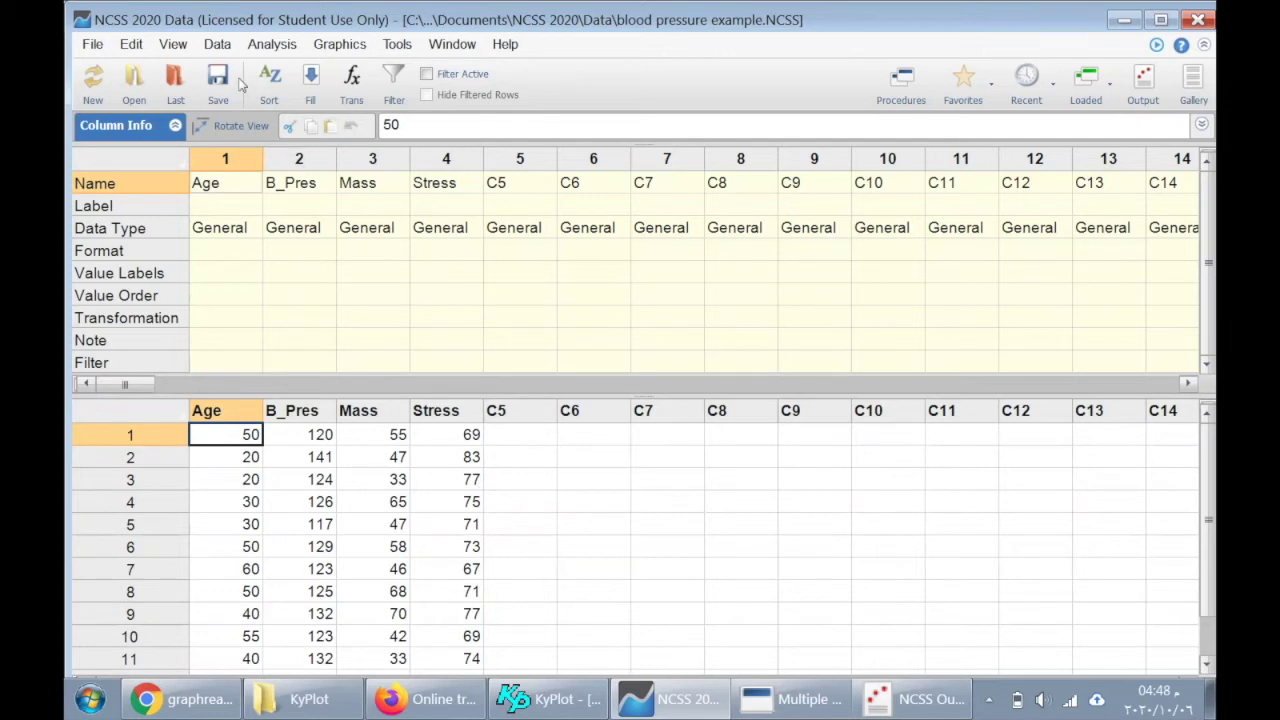
click(95, 45)
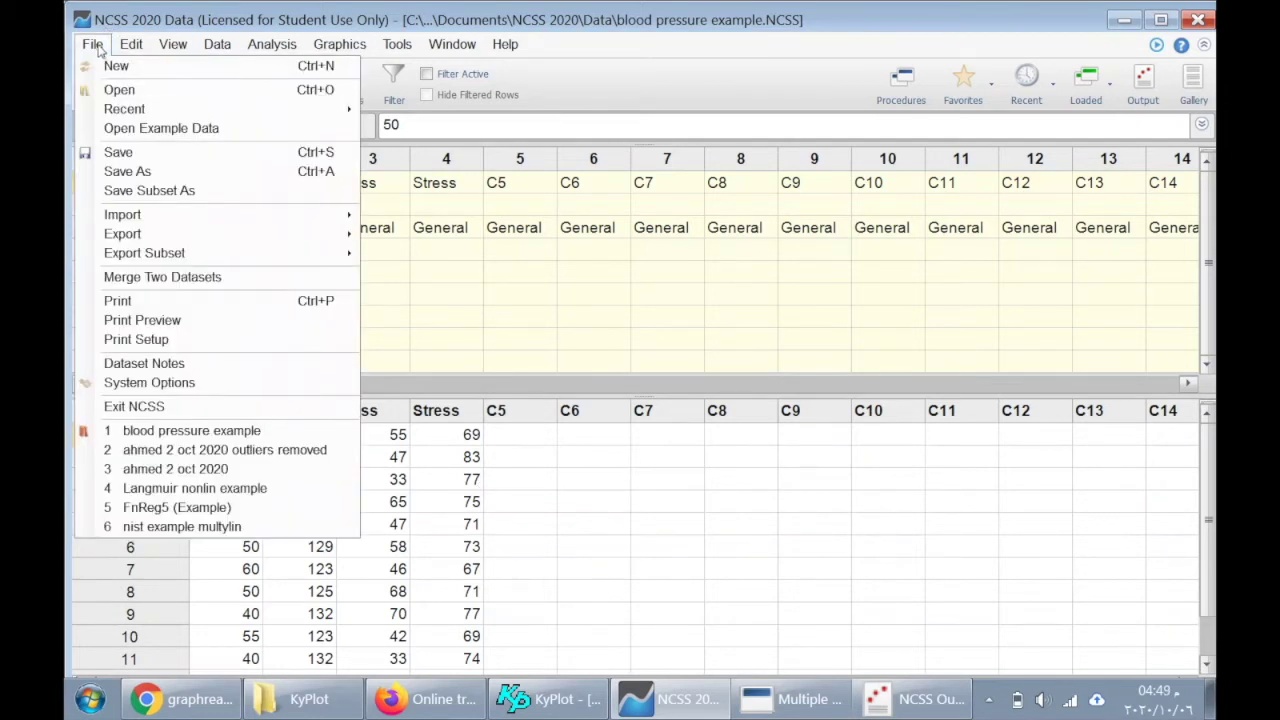
click(195, 155)
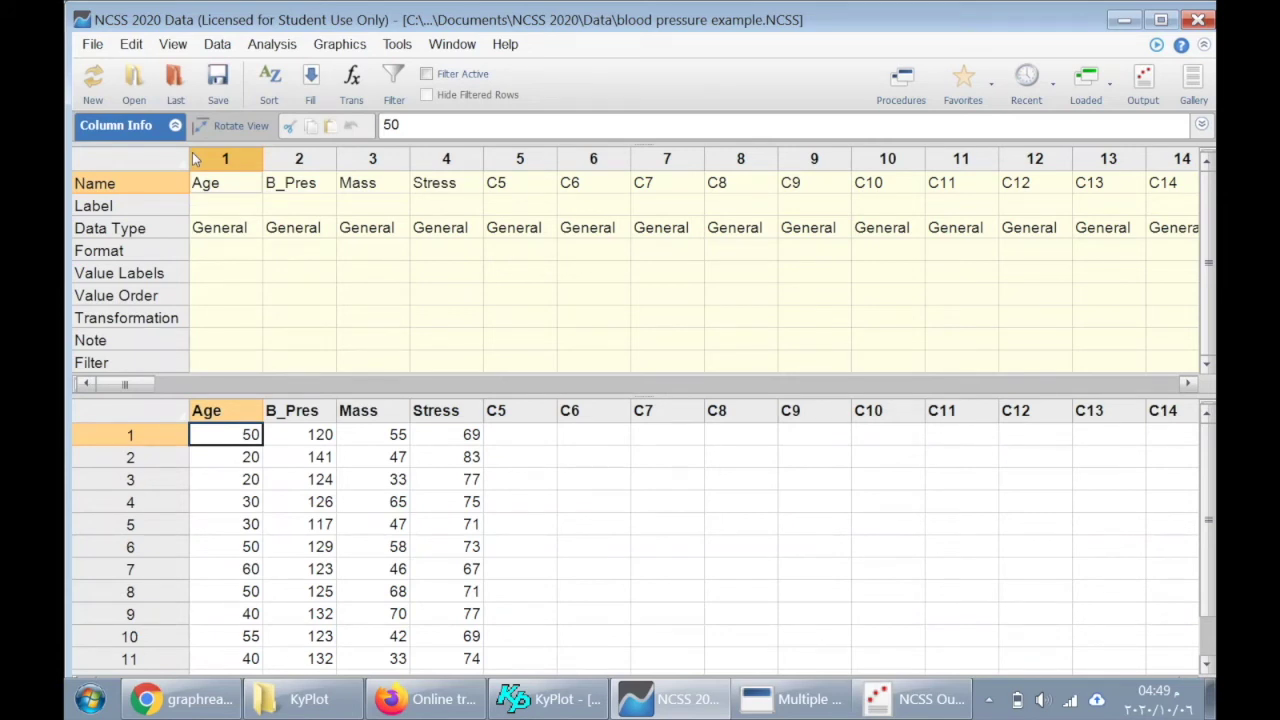
Check the Save As location and file type for the blood pressure dataset, and leave without saving a copy
click(92, 44)
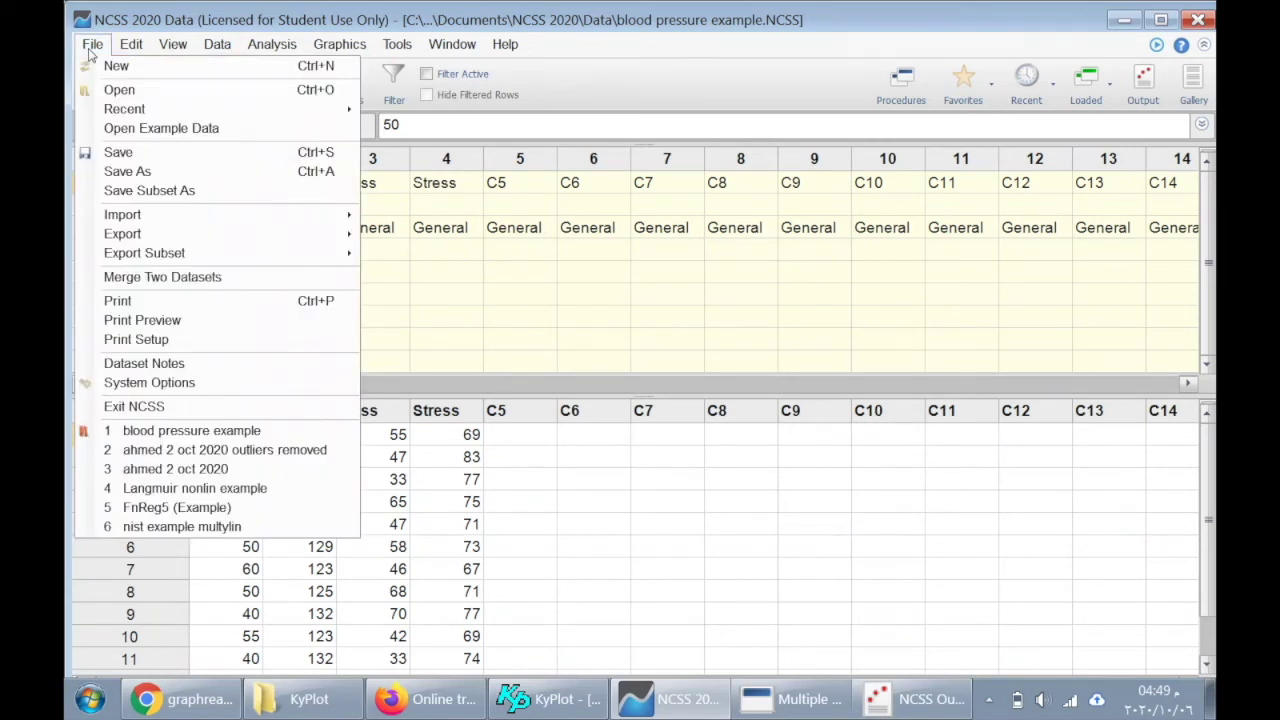
click(146, 176)
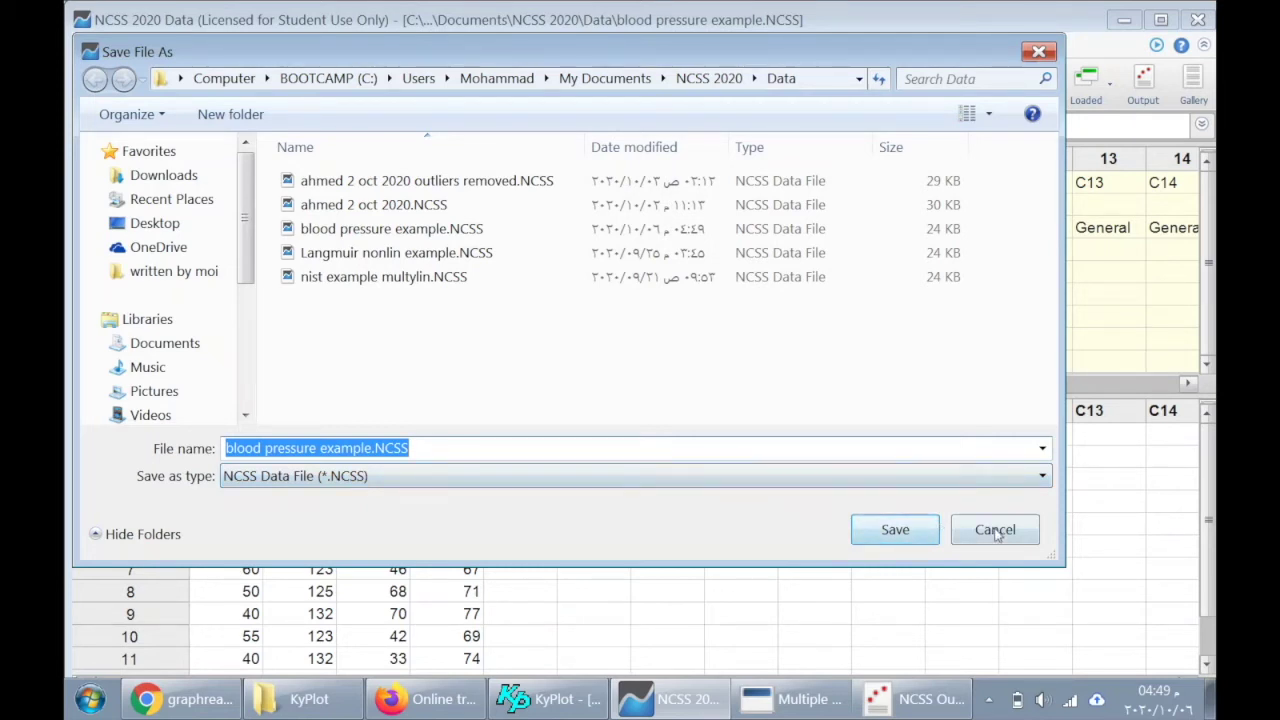
click(1035, 53)
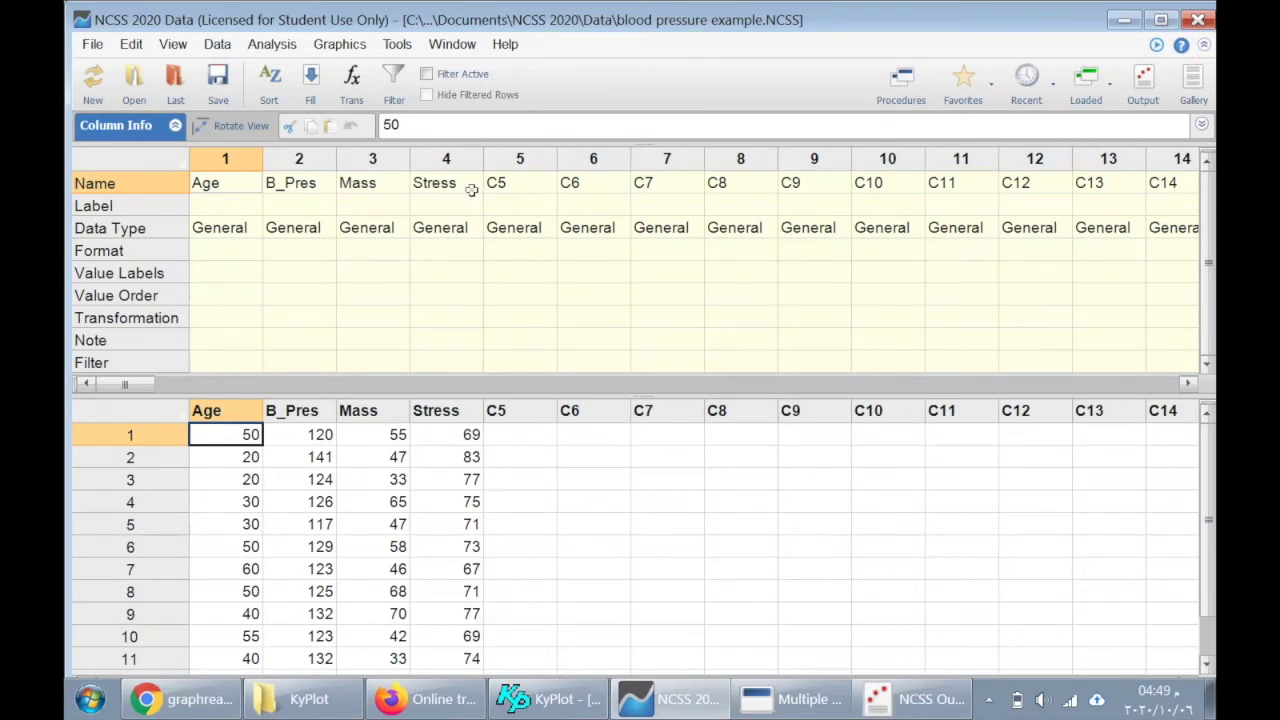
Run the basic Multiple Regression of B_Pres on Age, Mass and Stress and enlarge the resulting report
click(815, 700)
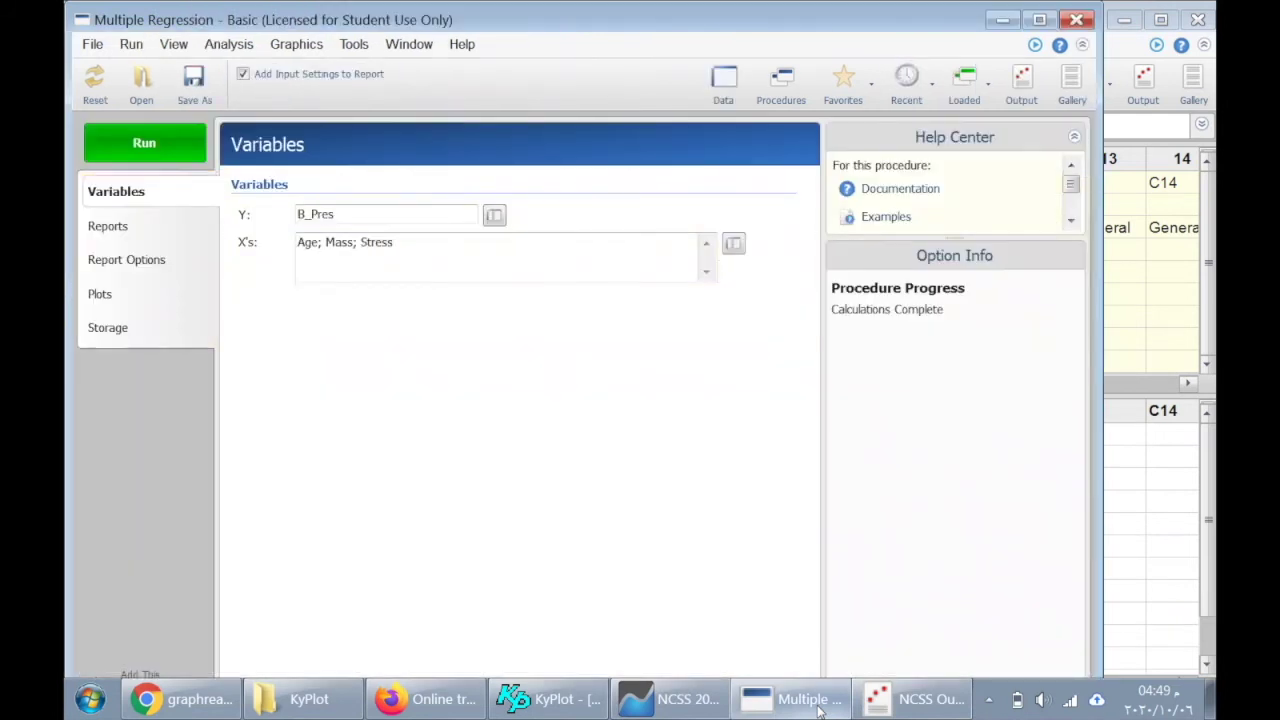
click(150, 145)
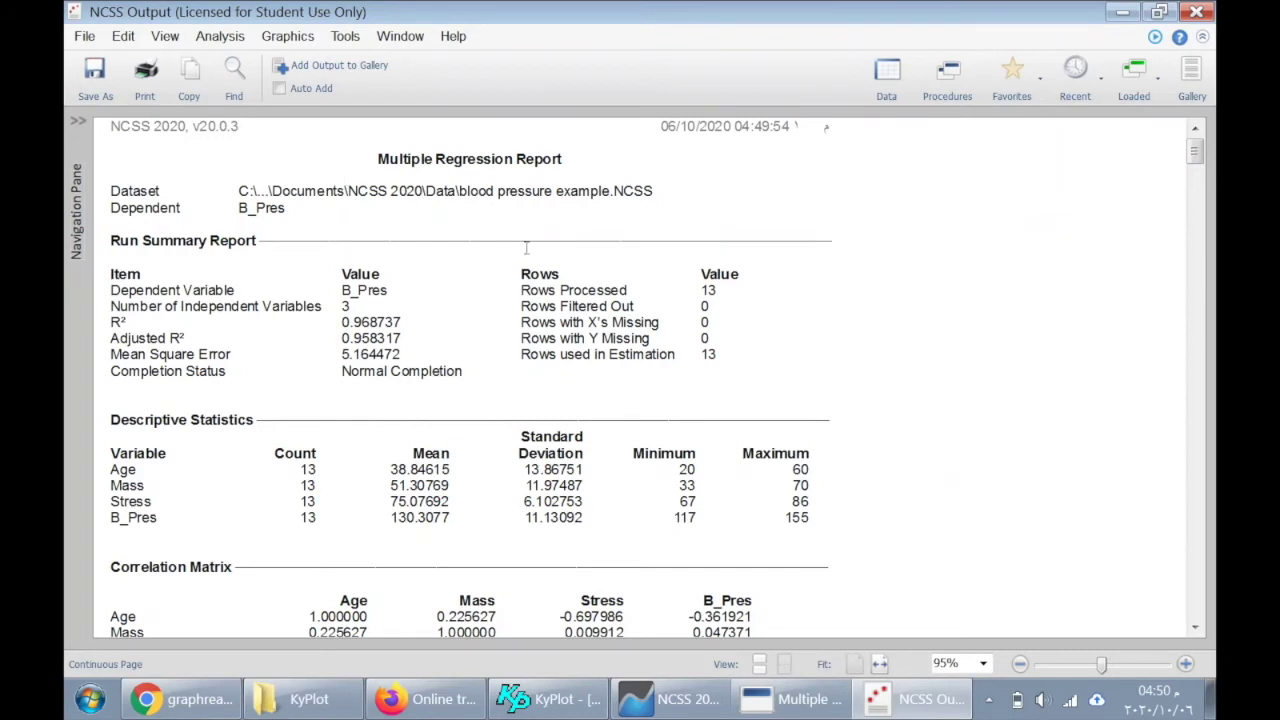
scroll(526, 247, up, 4)
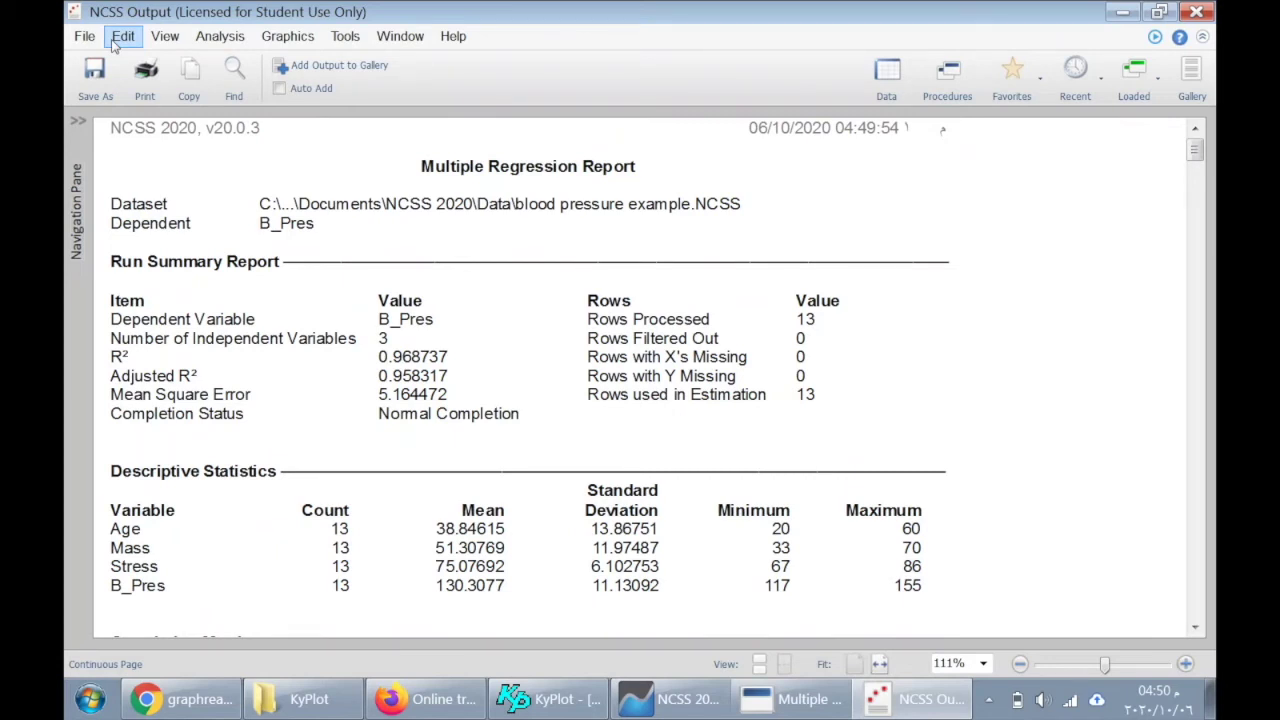
Check which file types the regression report can be saved as, and cancel without saving it
click(85, 36)
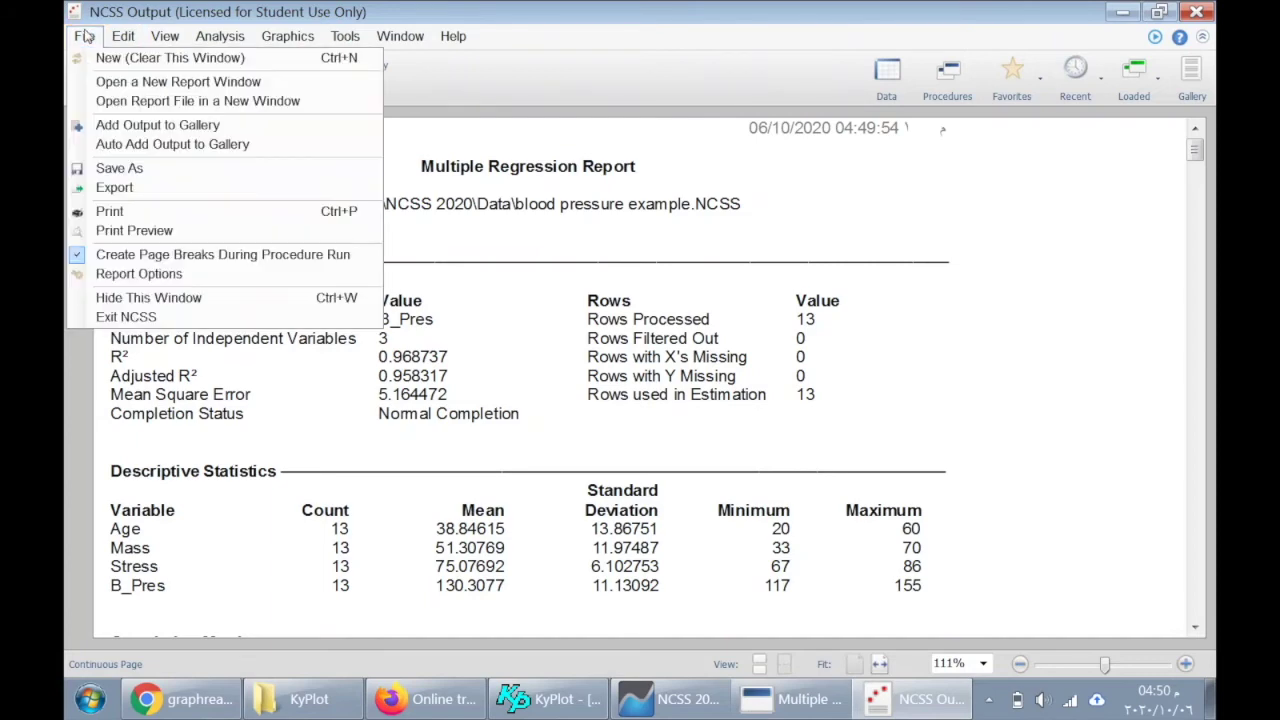
click(148, 169)
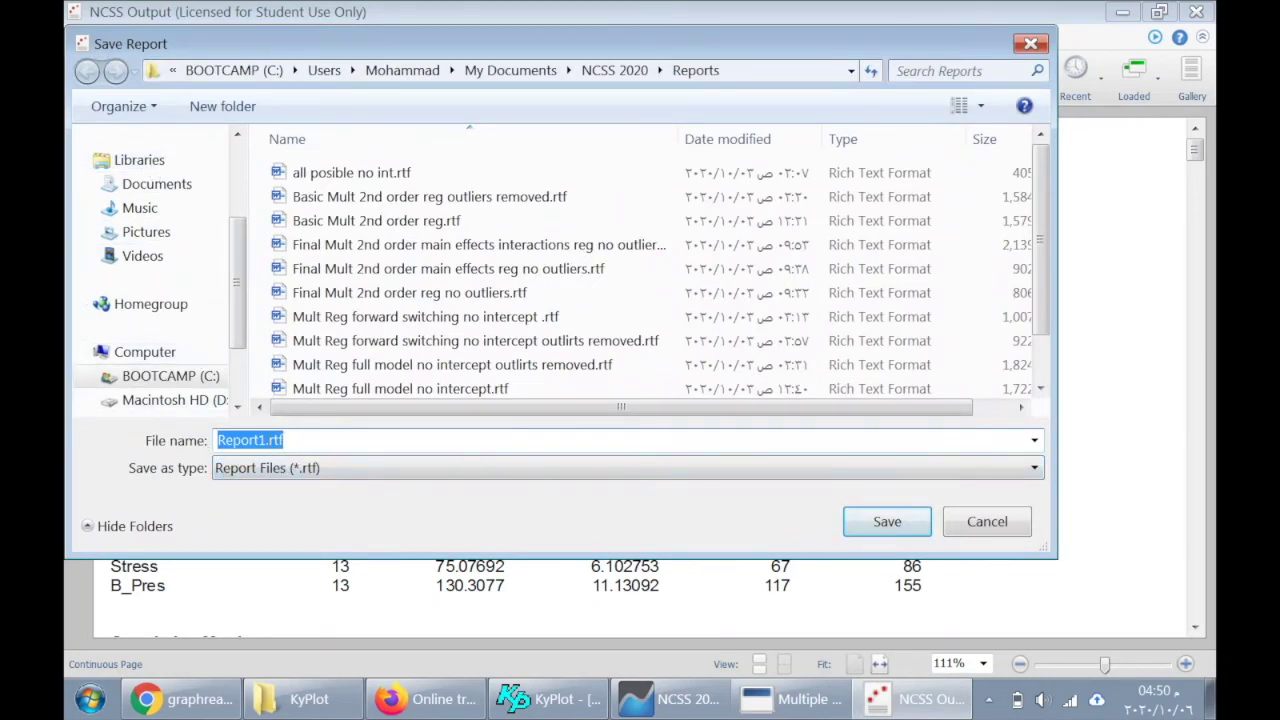
click(1037, 468)
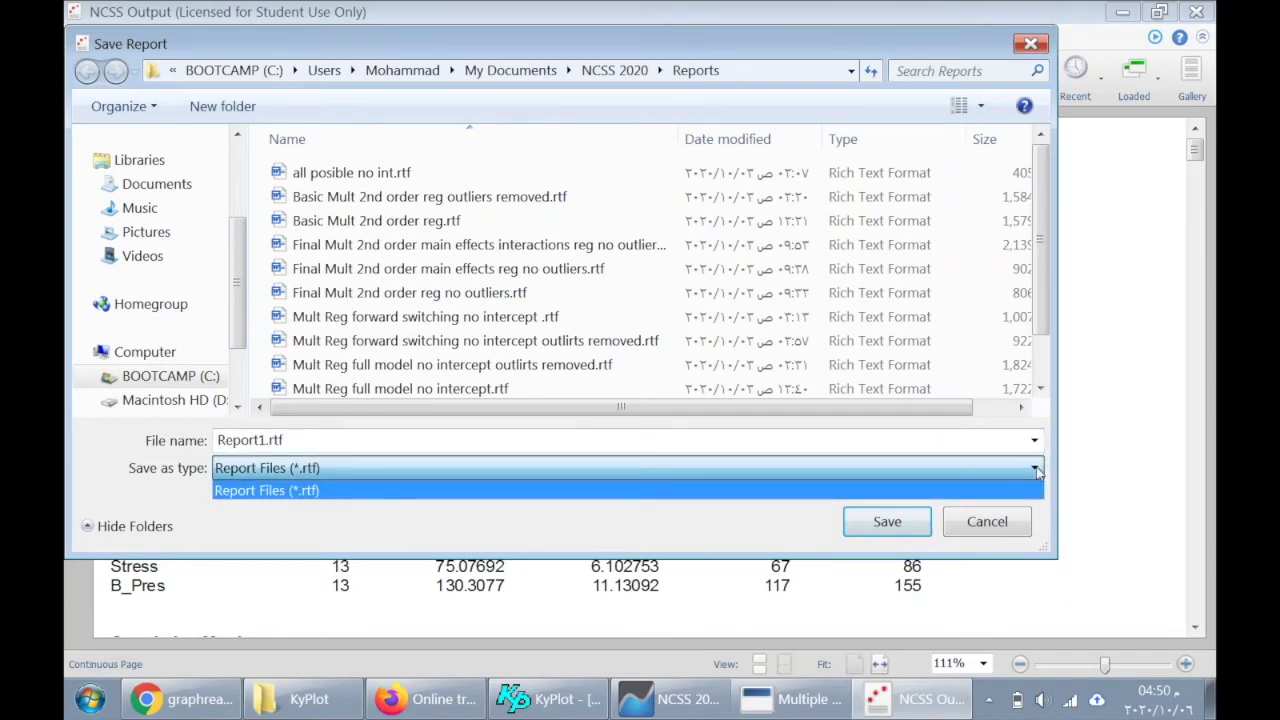
click(1037, 470)
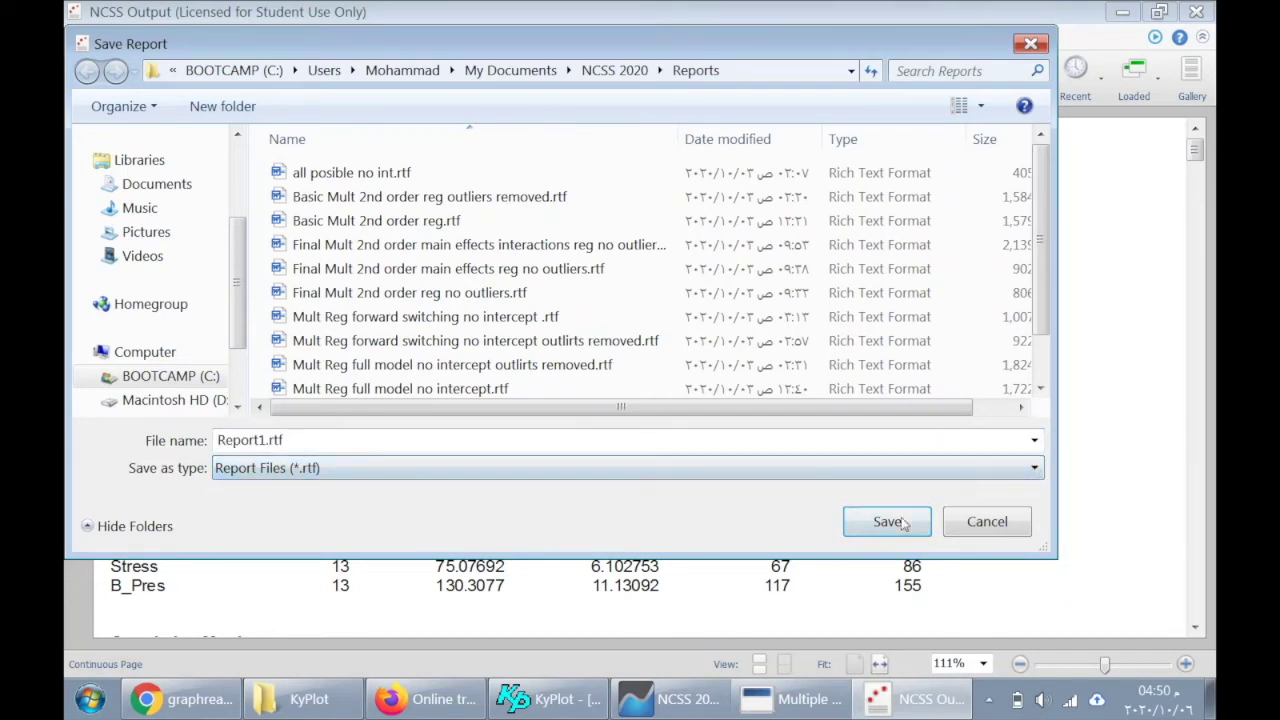
click(987, 522)
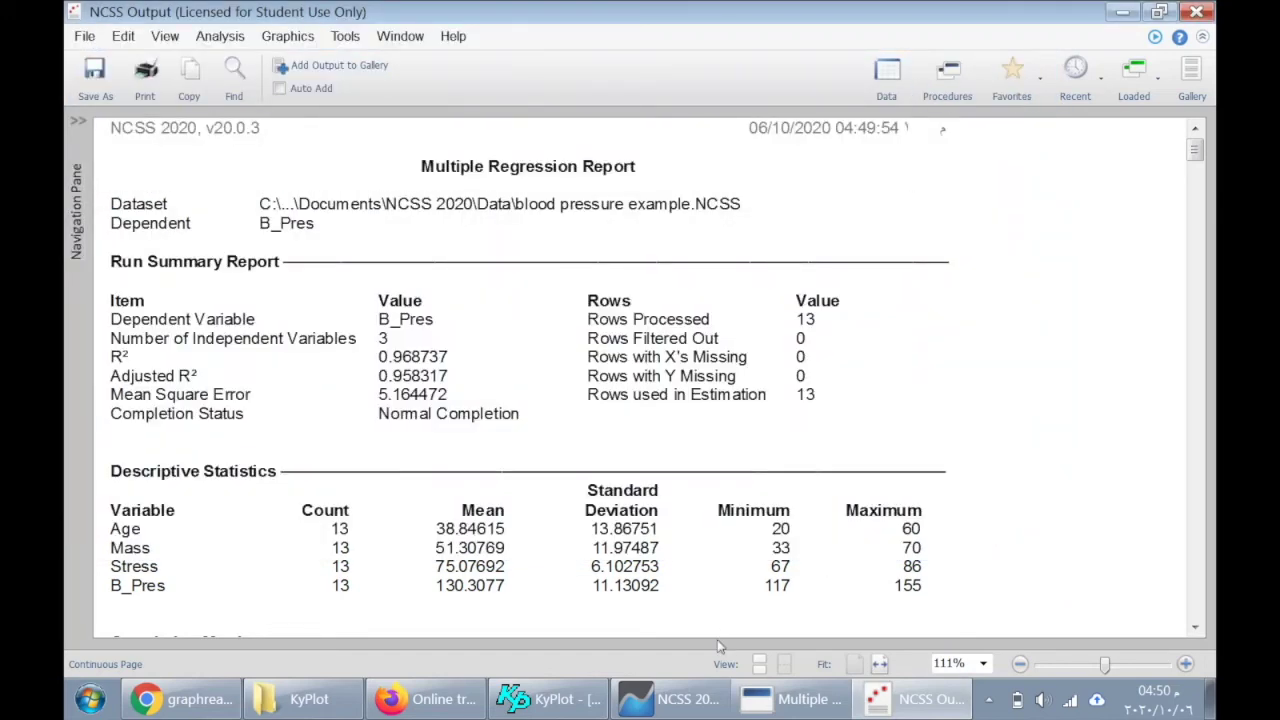
View the blood pressure dataset and its Multiple Regression report in turn, finishing on the dataset
click(712, 697)
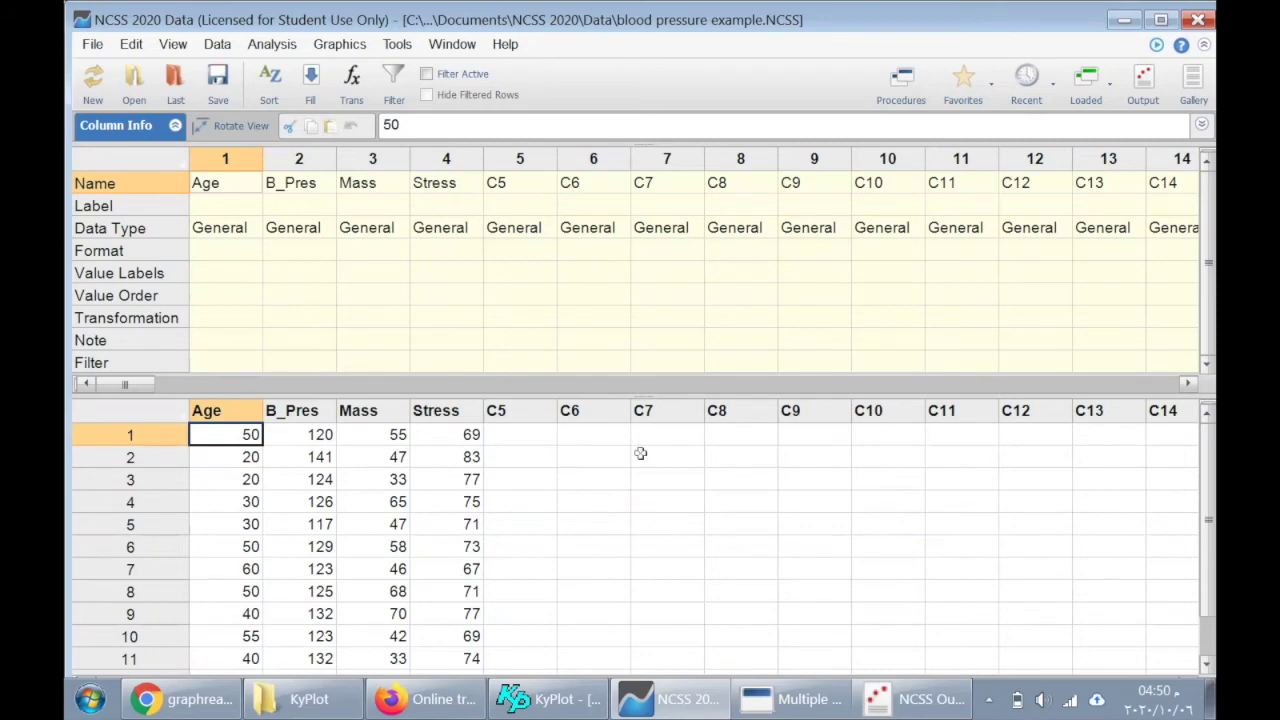
click(921, 700)
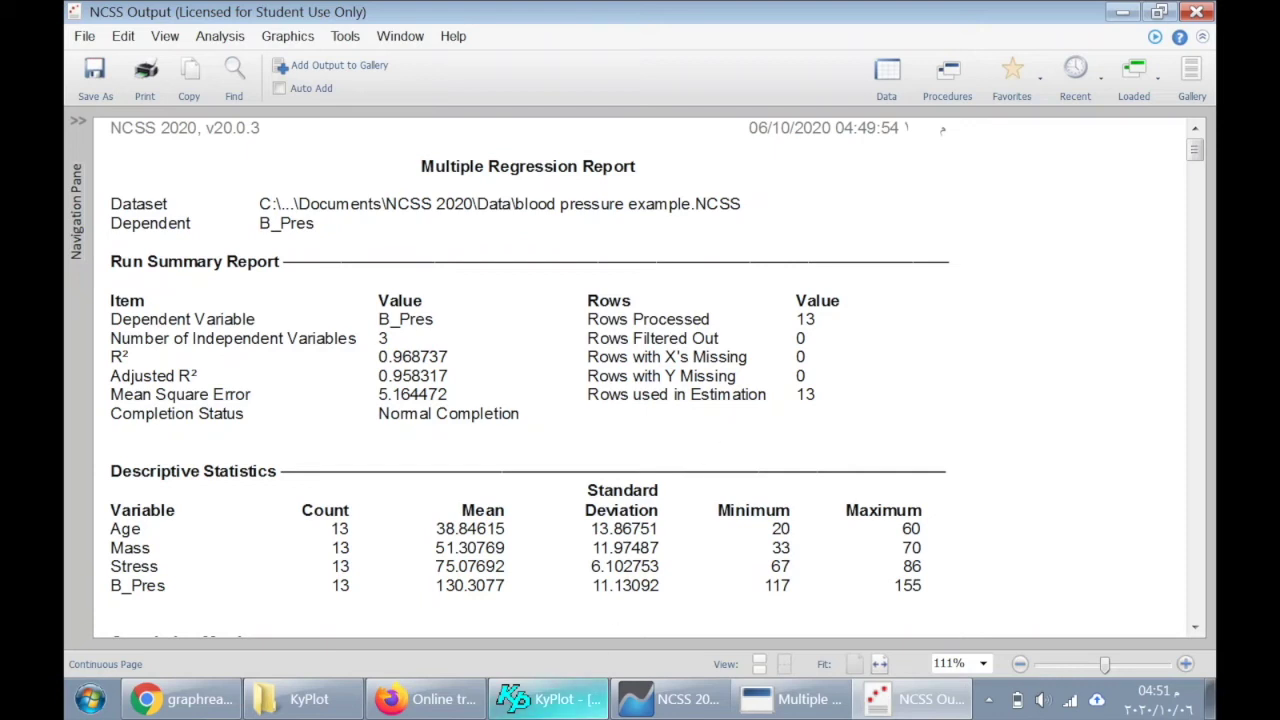
click(688, 700)
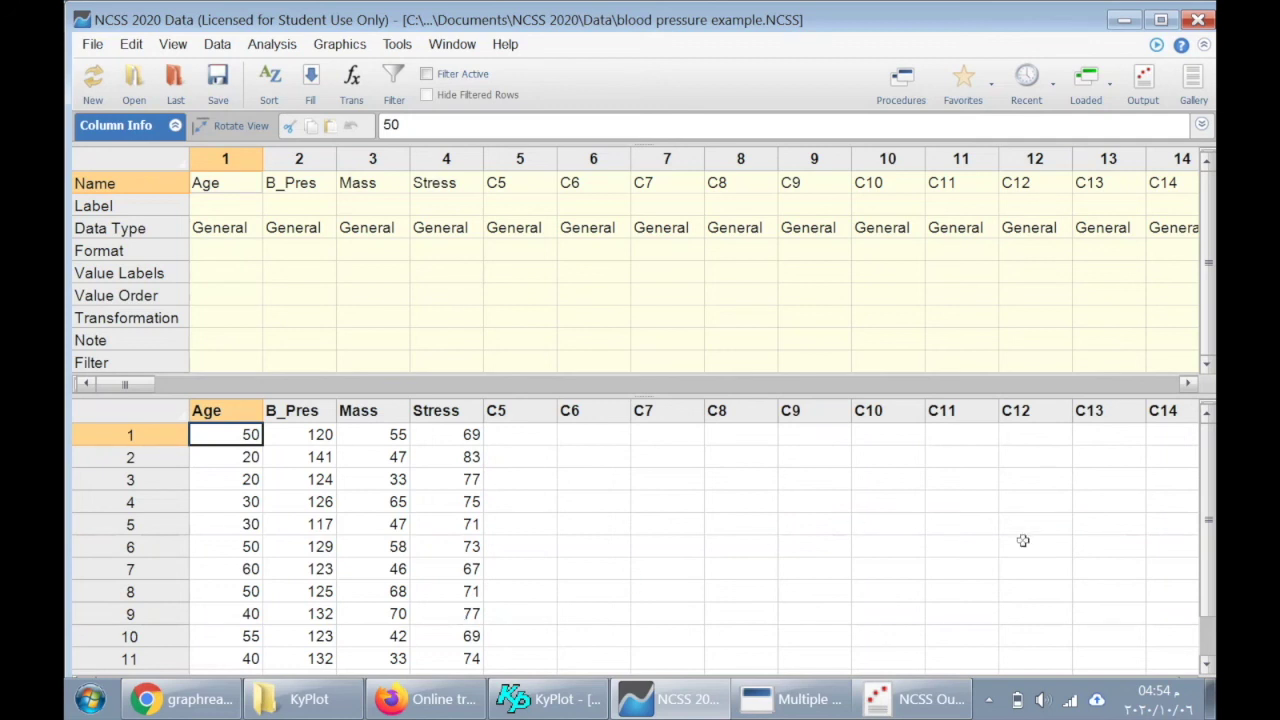
click(989, 701)
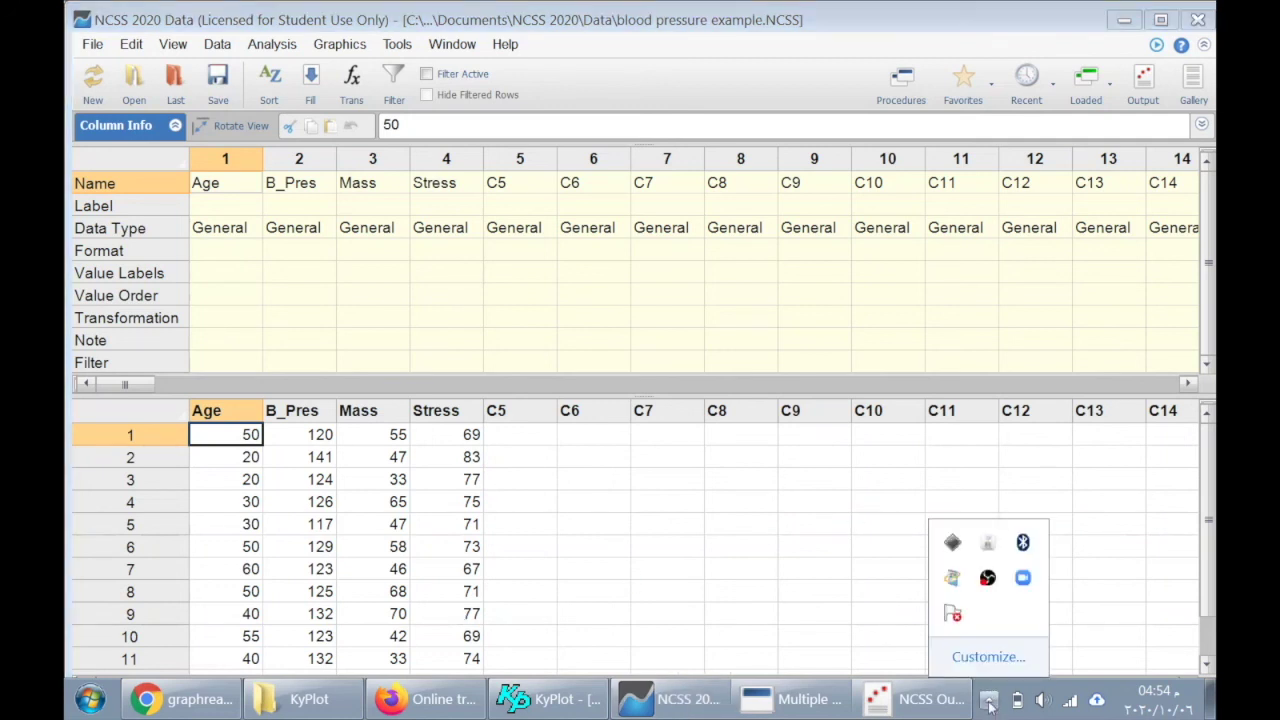
right_click(987, 581)
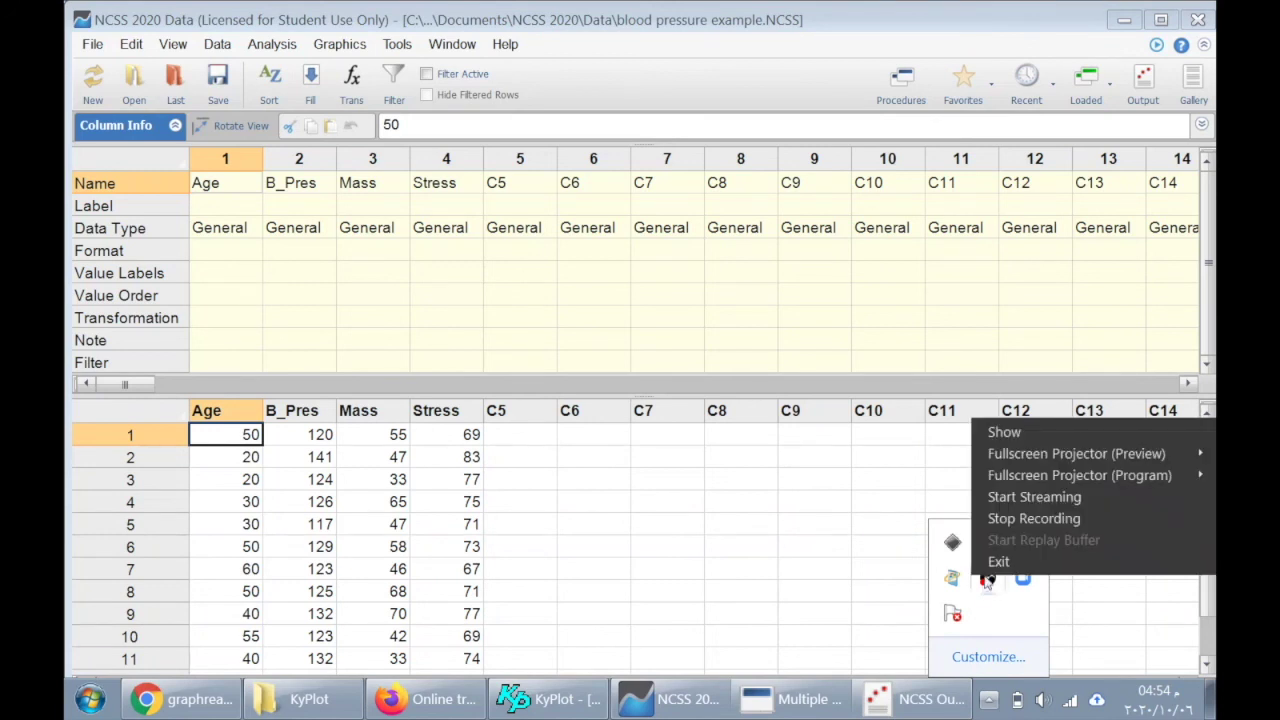